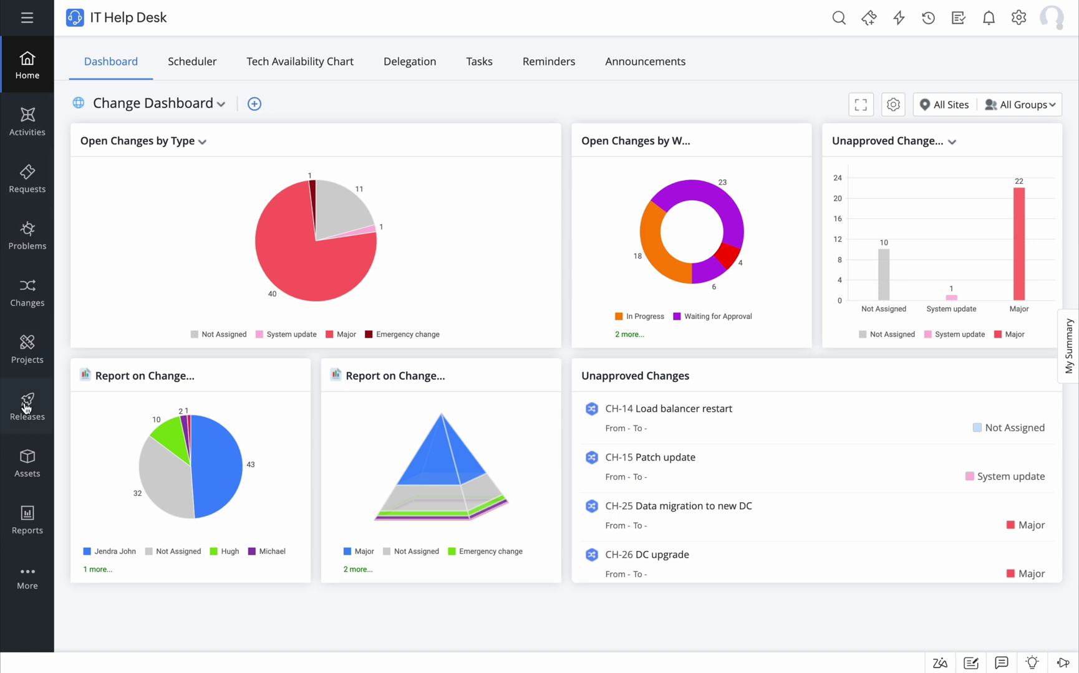
Open the Print code for custom data form via Assets > Barcode / QR code > Generate Code
{"action": "left_click", "coordinate": [27, 470]}
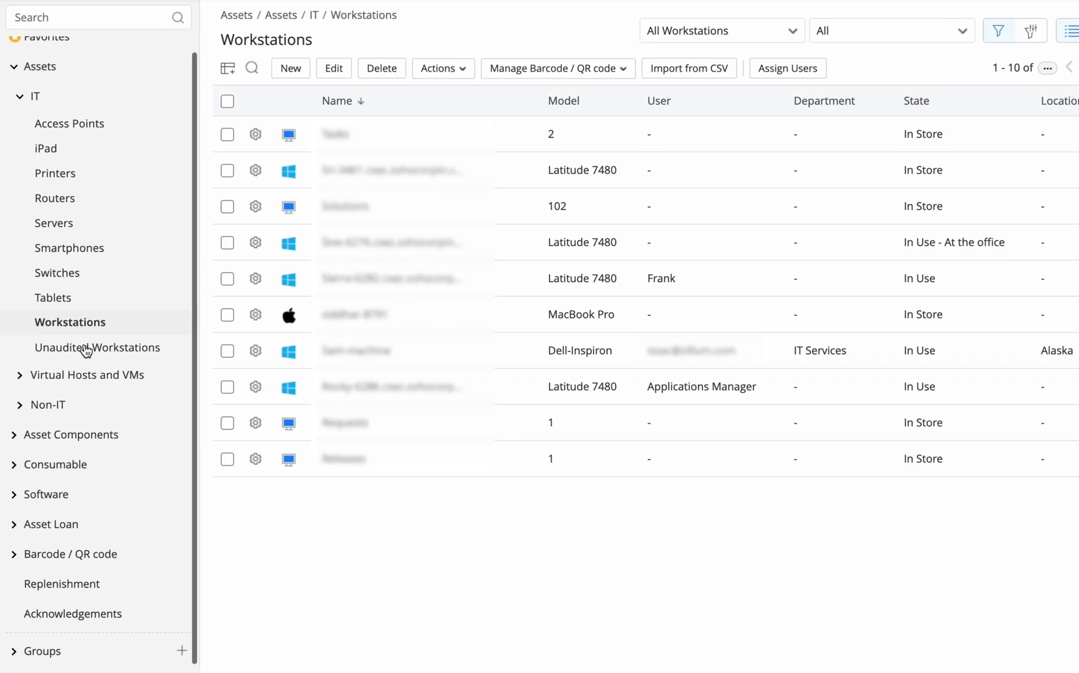
{"action": "left_click", "coordinate": [85, 563]}
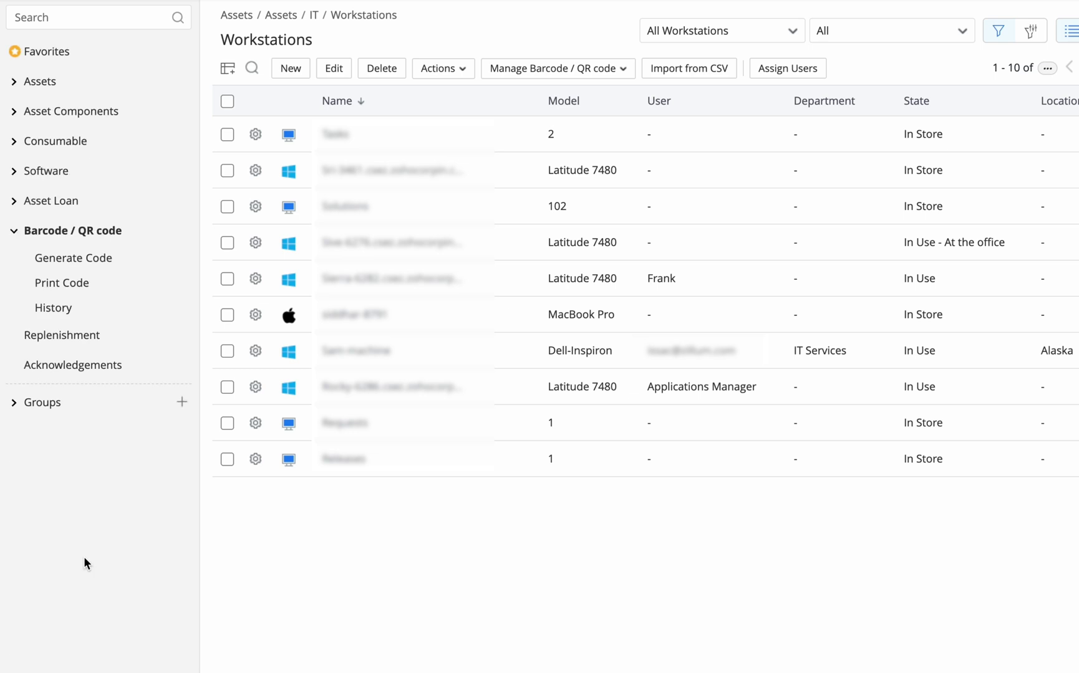
{"action": "left_click", "coordinate": [98, 258]}
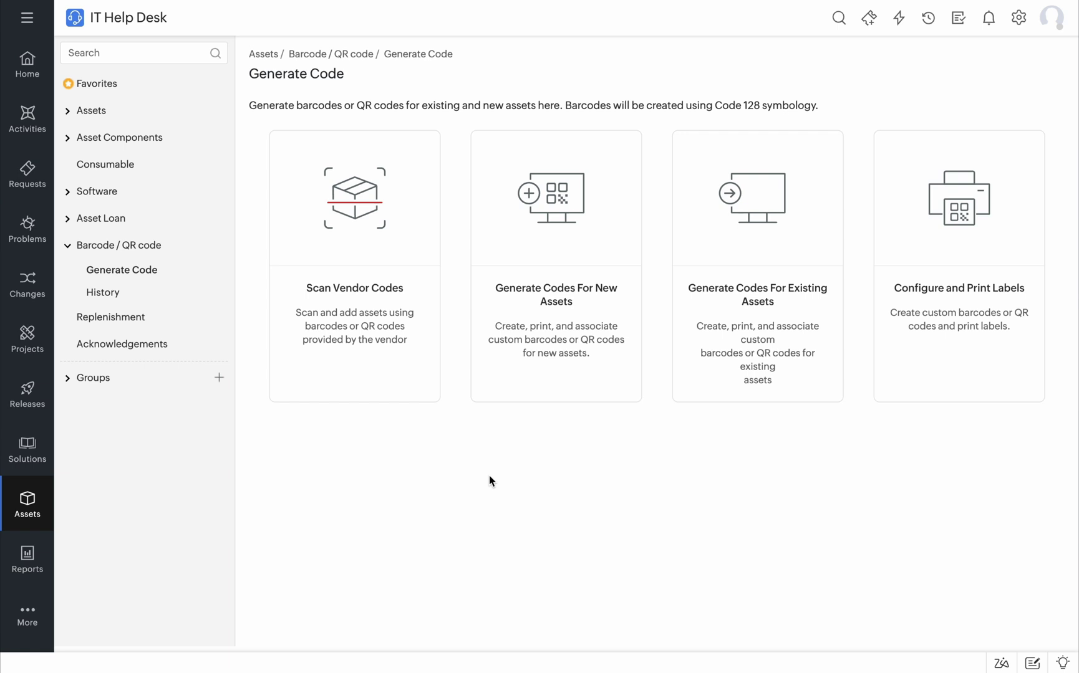
{"action": "left_click", "coordinate": [918, 292]}
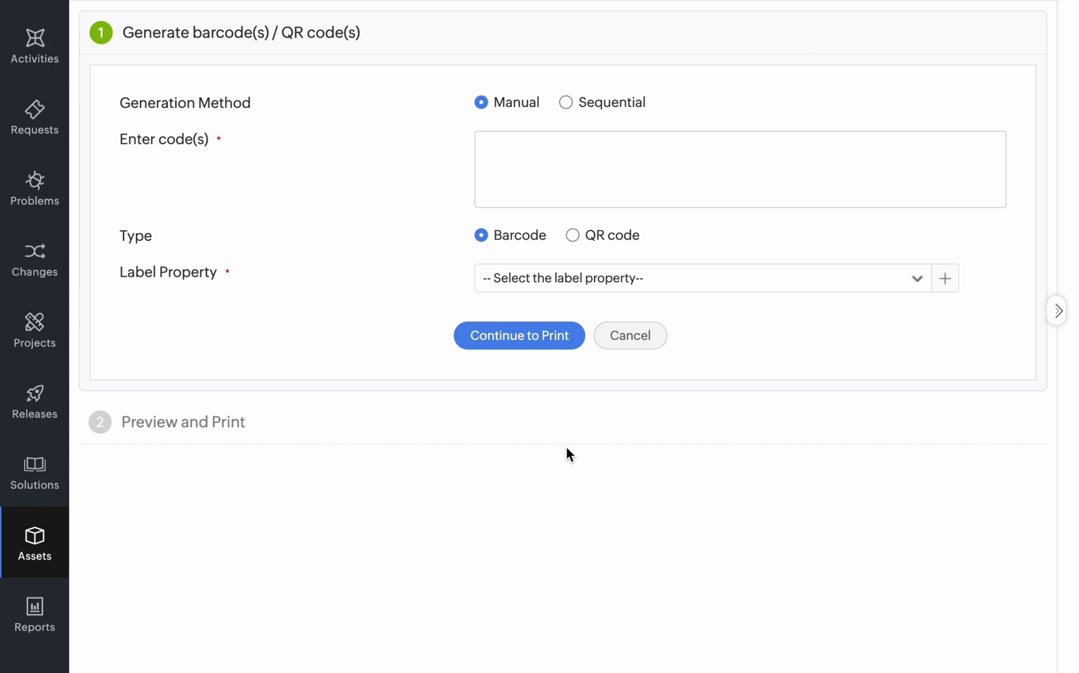
Switch to Sequential generation with prefix iMac, starting from 01
{"action": "left_click", "coordinate": [571, 142]}
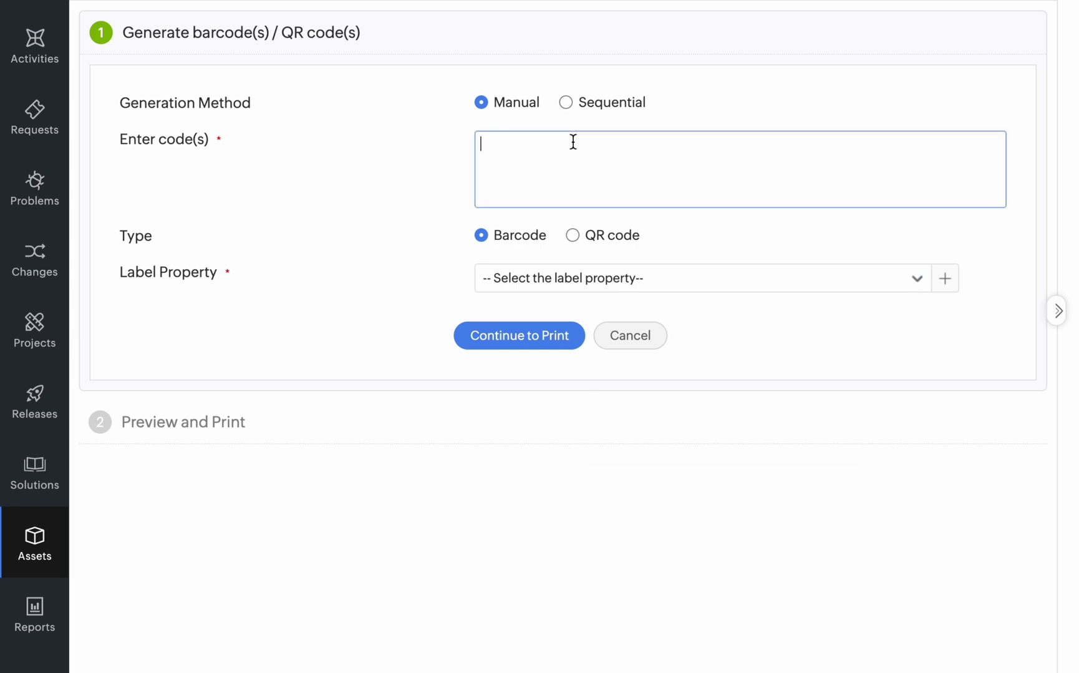
{"action": "type", "text": "iMac1-EST, iMac2-EST, iMac3-EST, iMac4-EST, iMac5-EST"}
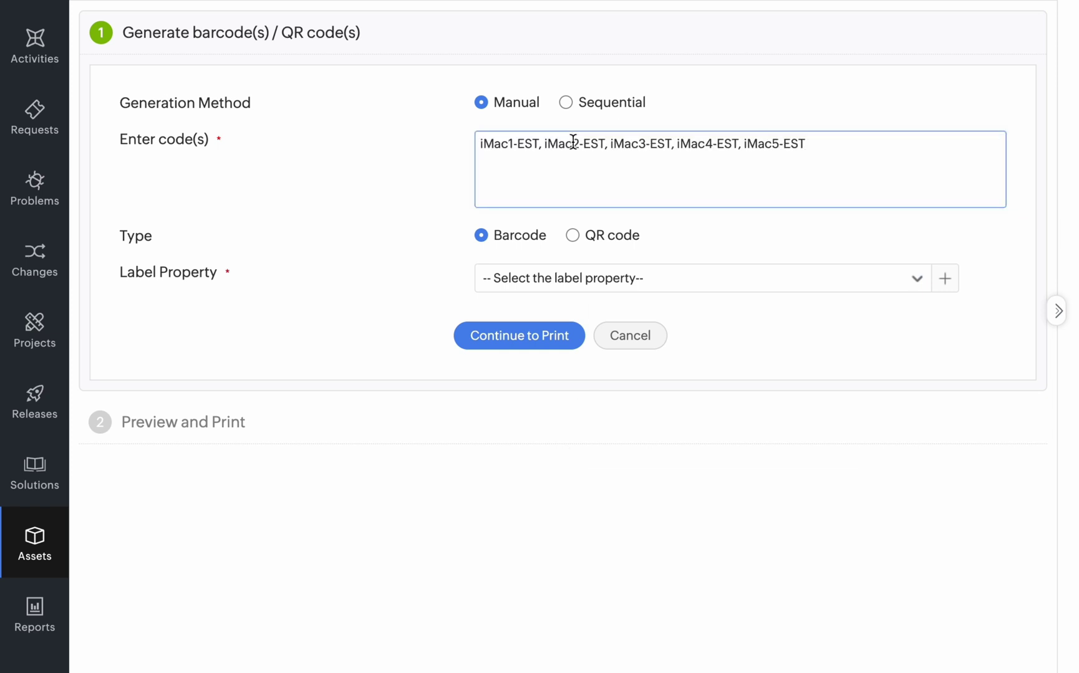
{"action": "left_click", "coordinate": [567, 104]}
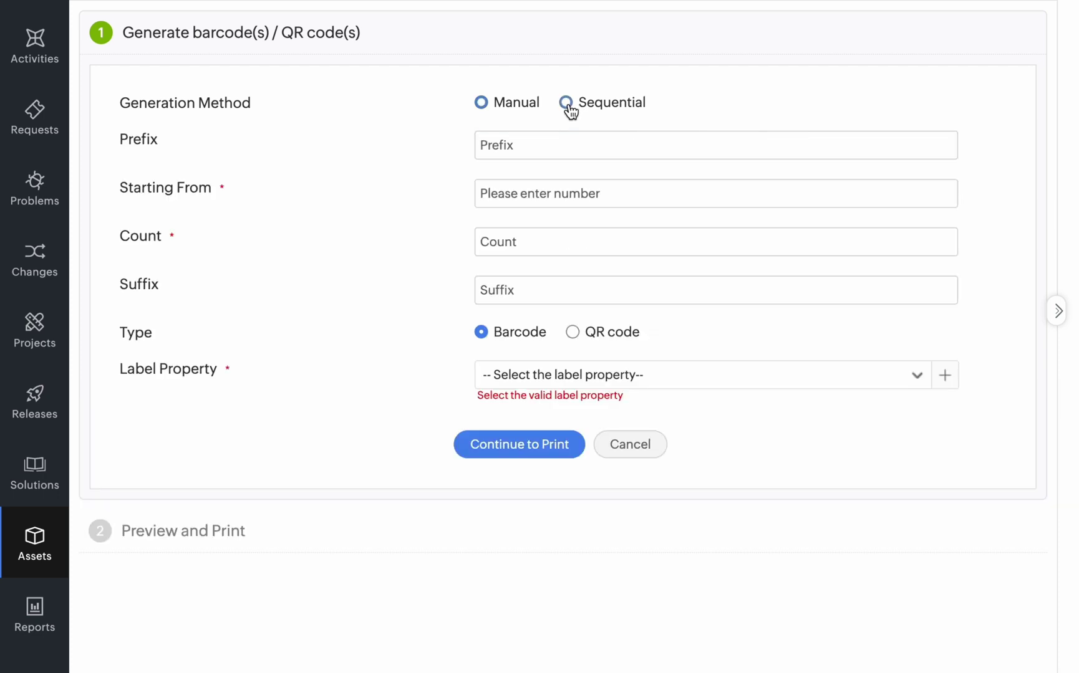
{"action": "left_click", "coordinate": [496, 142]}
{"action": "type", "text": "i"}
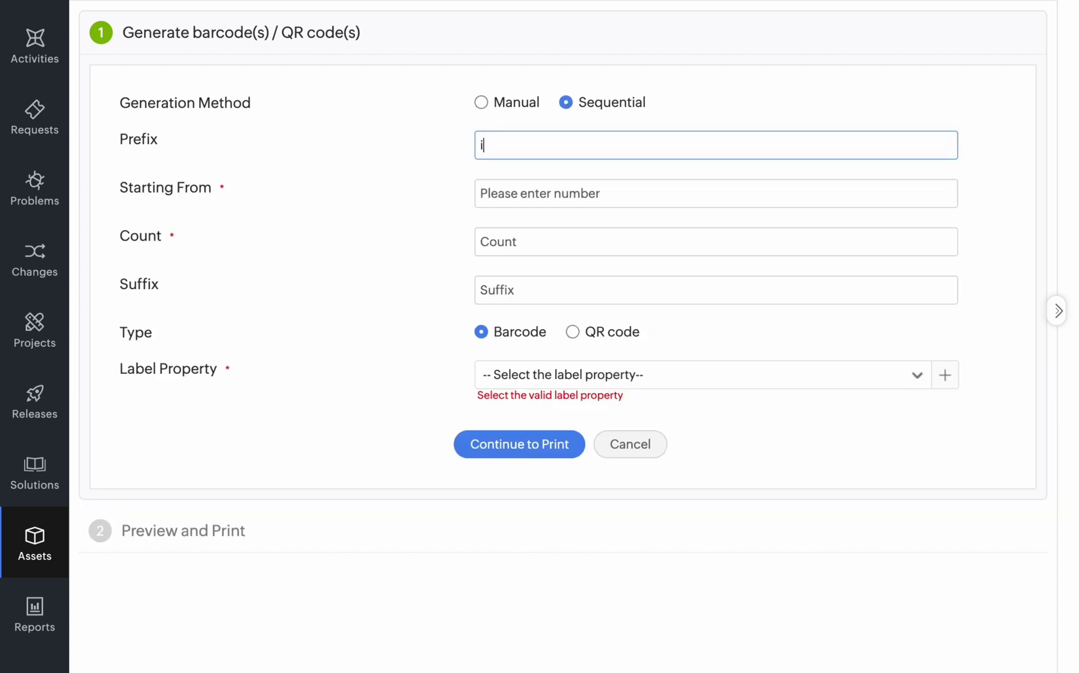
{"action": "type", "text": "Mac"}
{"action": "left_click", "coordinate": [498, 195]}
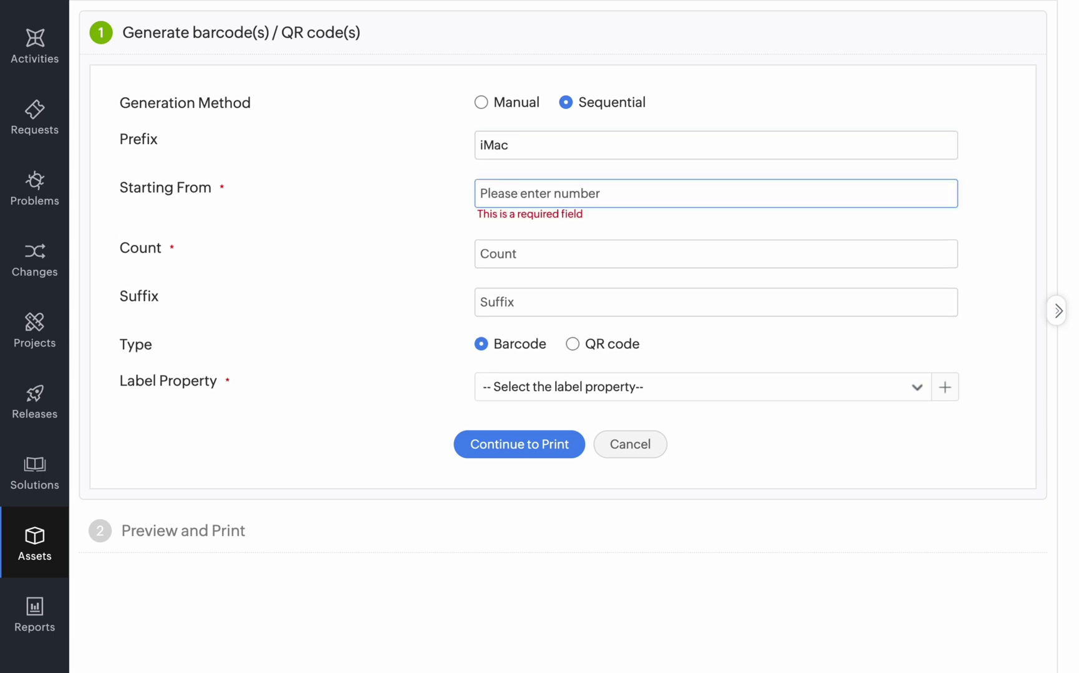
{"action": "type", "text": "01"}
Set count 5, suffix -EST, QR code type and the iMacs label property
{"action": "left_click", "coordinate": [528, 253]}
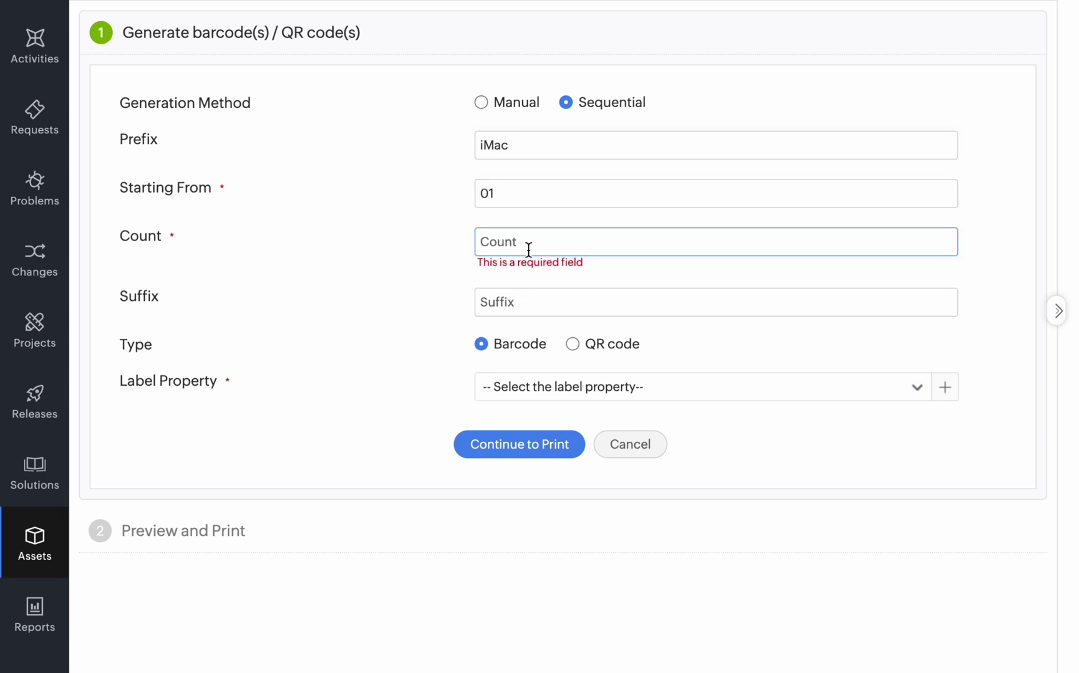
{"action": "type", "text": "5"}
{"action": "left_click", "coordinate": [519, 304]}
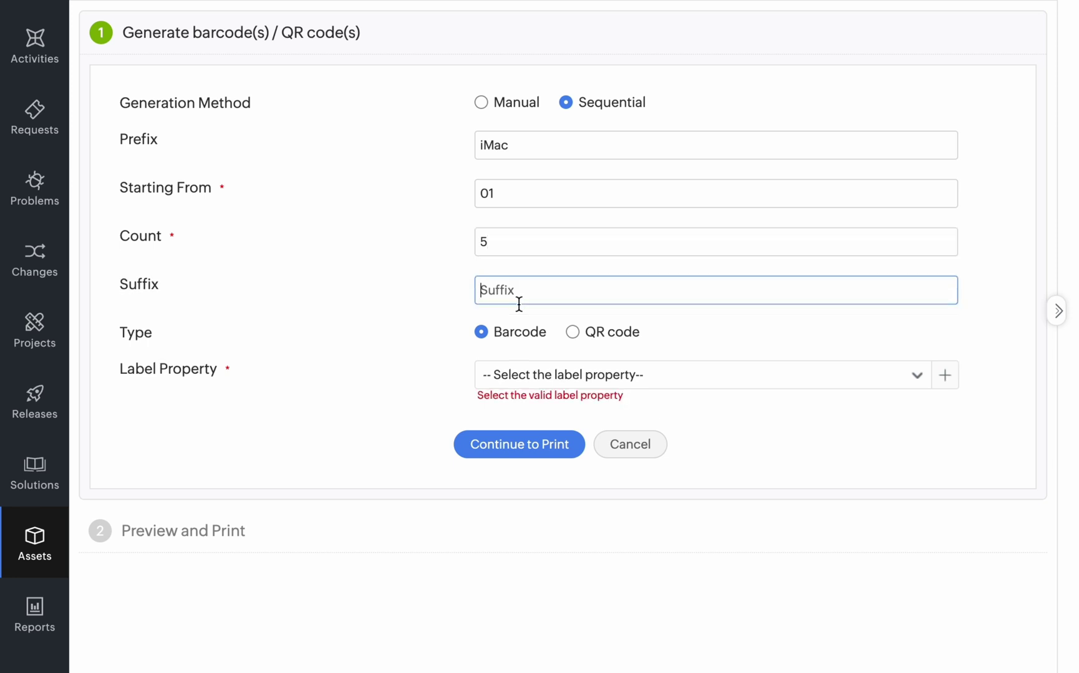
{"action": "type", "text": "-EST"}
{"action": "left_click", "coordinate": [573, 333]}
{"action": "left_click", "coordinate": [779, 374]}
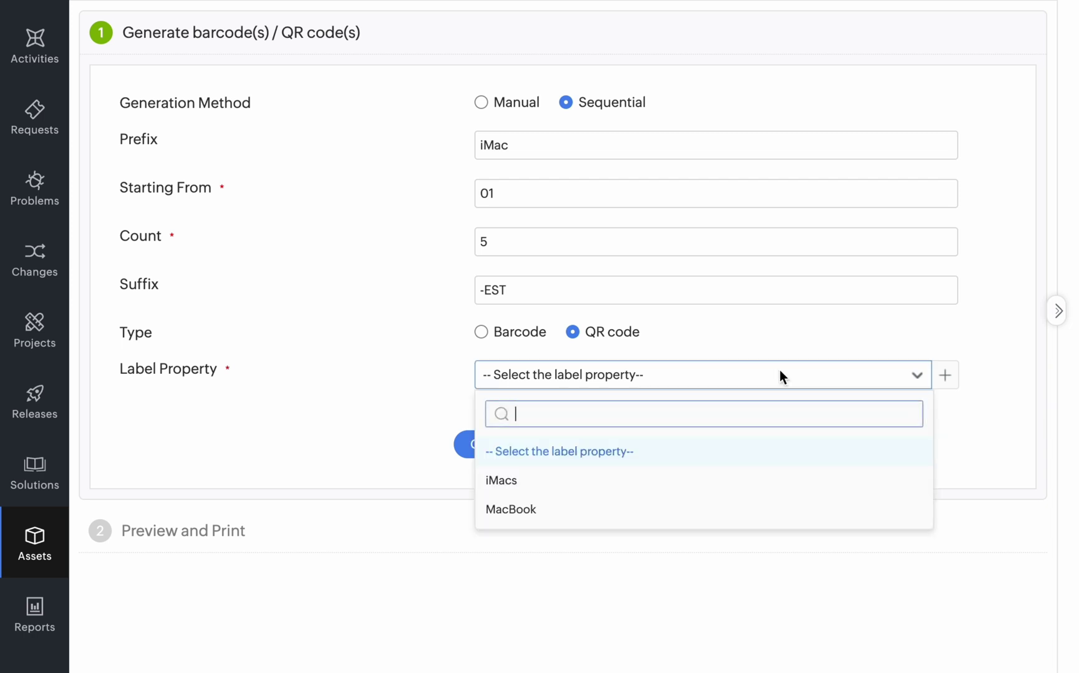
{"action": "left_click", "coordinate": [655, 481]}
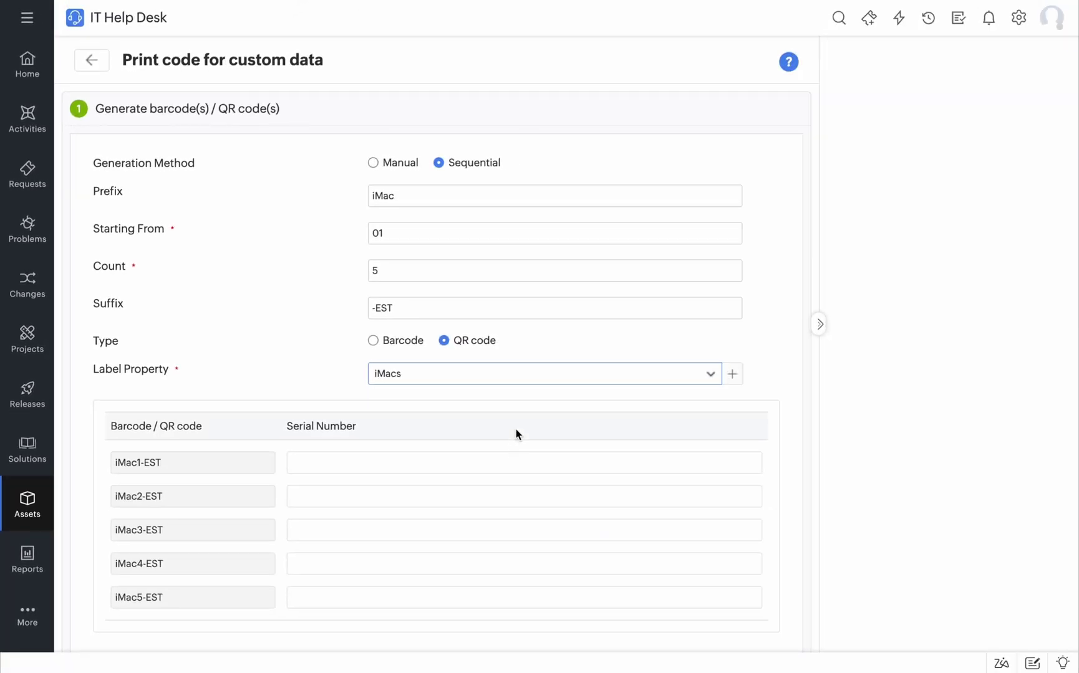
Continue to print and review the iMac1-EST to iMac5-EST QR label previews
{"action": "scroll", "coordinate": [488, 422], "scroll_direction": "down", "scroll_amount": 2}
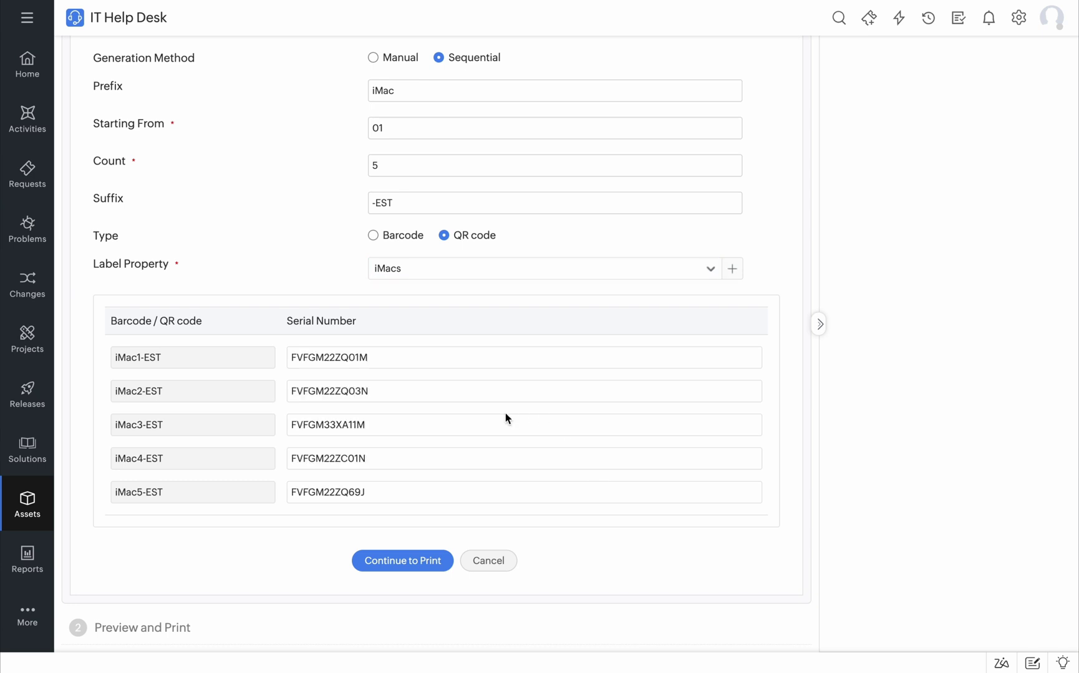
{"action": "left_click", "coordinate": [394, 560]}
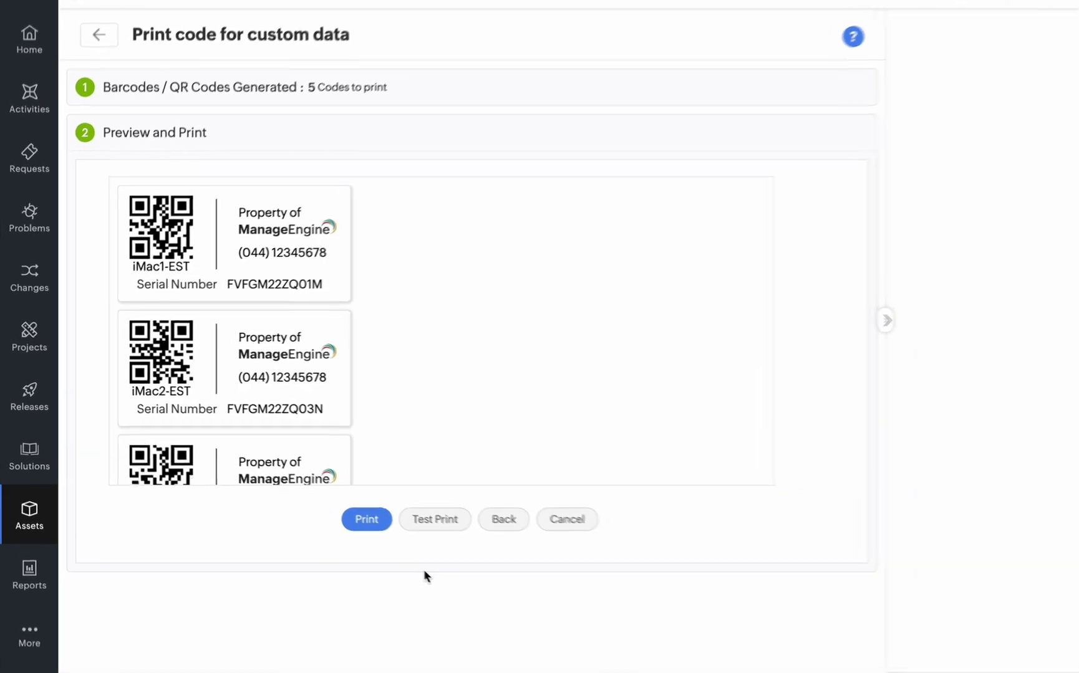
{"action": "scroll", "coordinate": [469, 291], "scroll_direction": "down", "scroll_amount": 5}
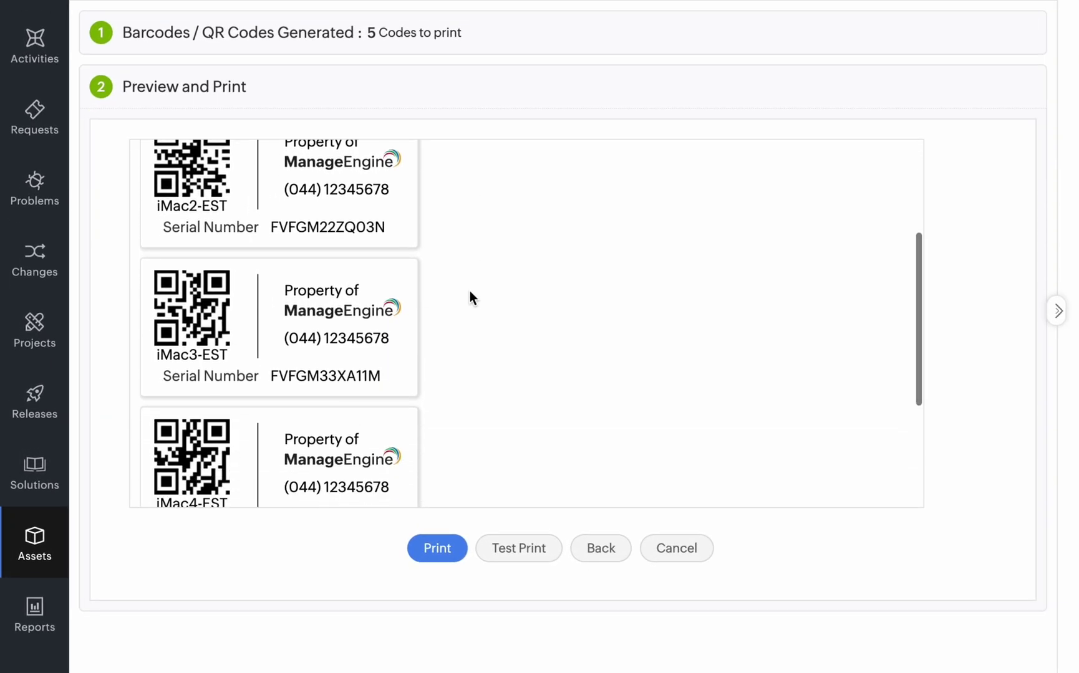
{"action": "scroll", "coordinate": [469, 291], "scroll_direction": "up", "scroll_amount": 1}
{"action": "scroll", "coordinate": [470, 292], "scroll_direction": "down", "scroll_amount": 4}
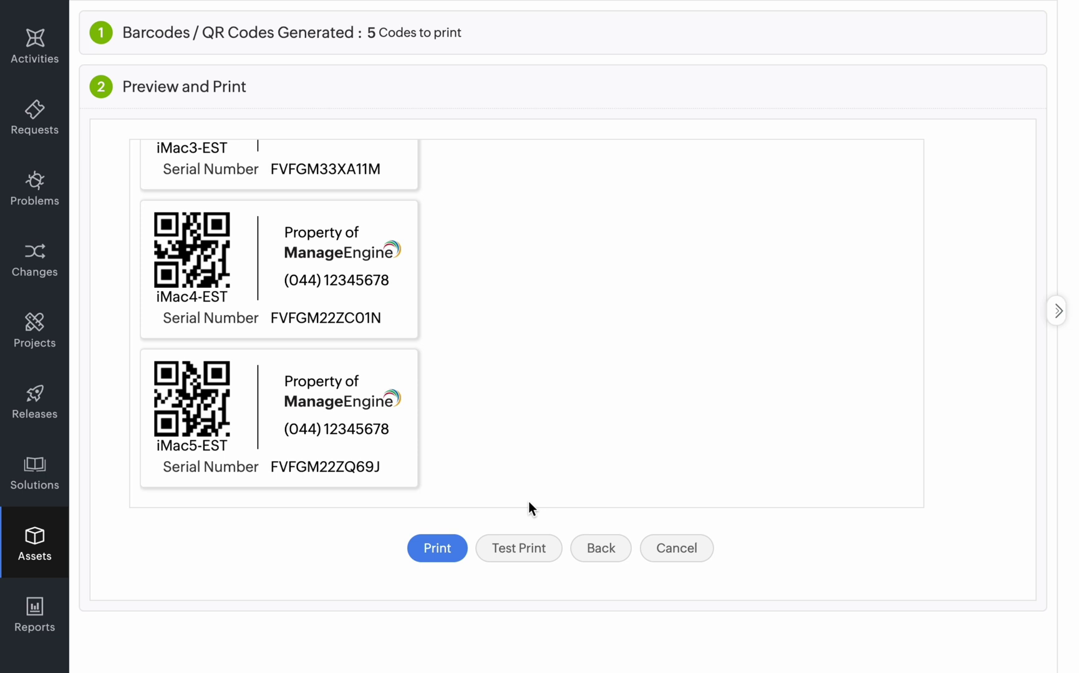
{"action": "scroll", "coordinate": [528, 499], "scroll_direction": "up", "scroll_amount": 3}
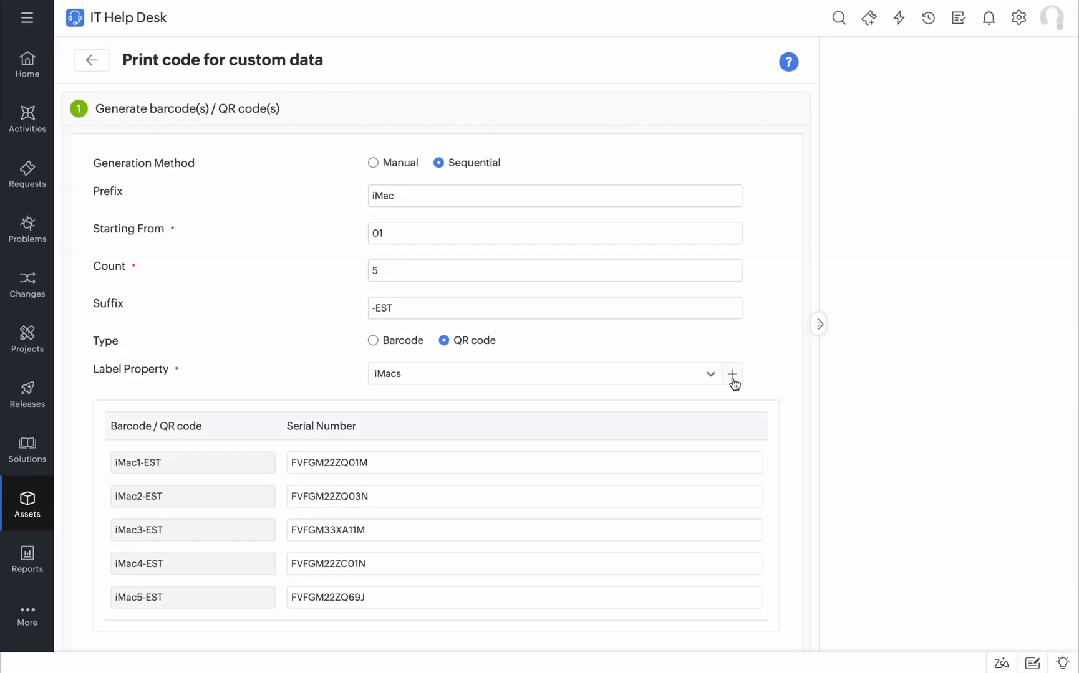
Add a QR label template from Label Property, named MacBook, described 'Label for MacBooks'
{"action": "left_click", "coordinate": [733, 377]}
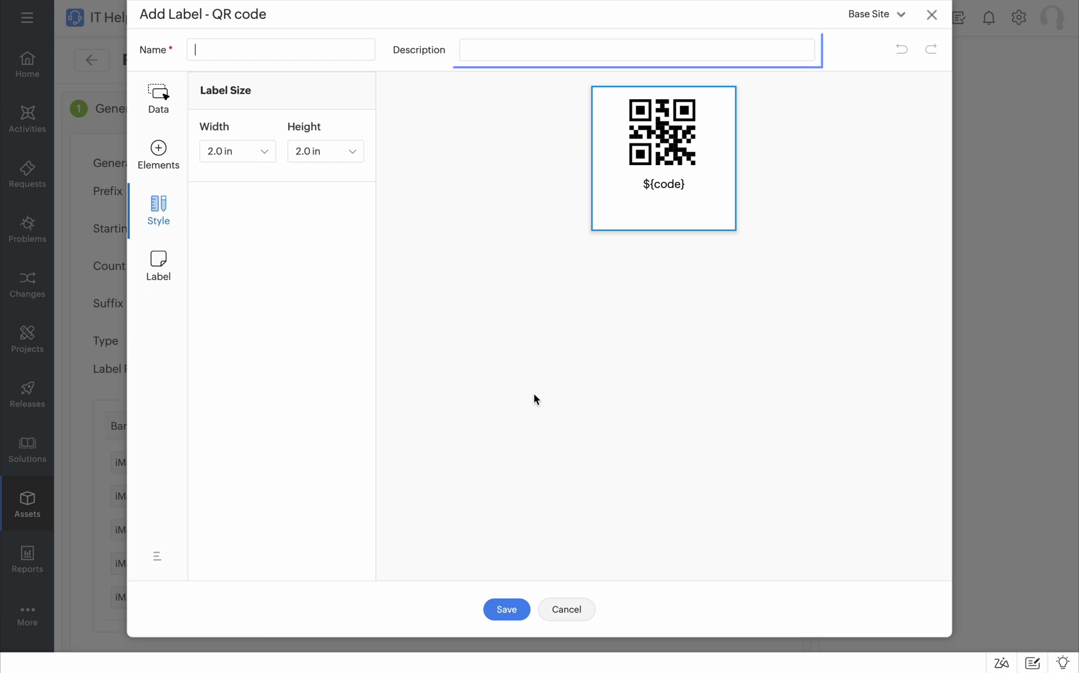
{"action": "type", "text": "Ma"}
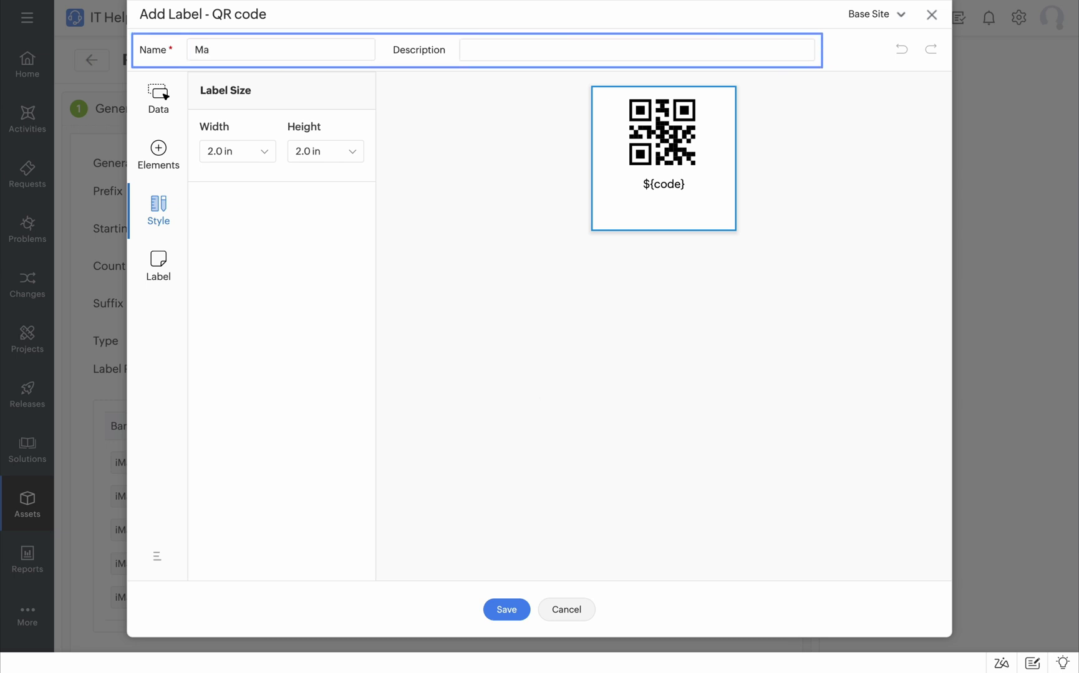
{"action": "type", "text": "cBook"}
{"action": "key", "text": "Tab"}
{"action": "type", "text": "Label for MacBooks"}
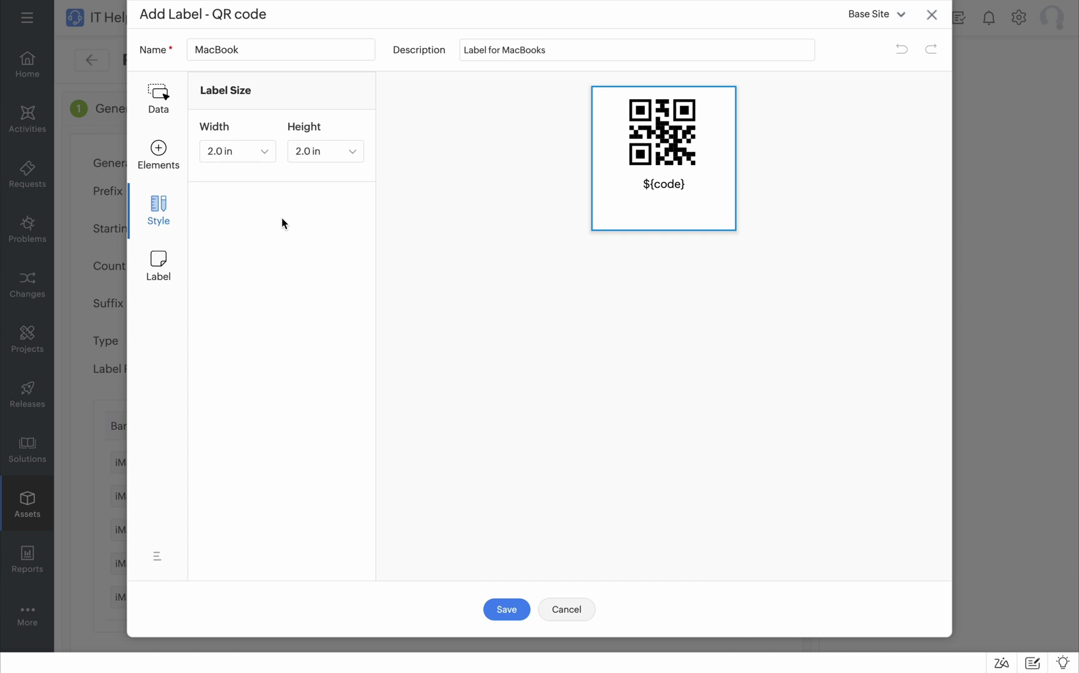
Drag the Asset Type field from the Data tab's ASSETS list below ${code}
{"action": "left_click", "coordinate": [153, 98]}
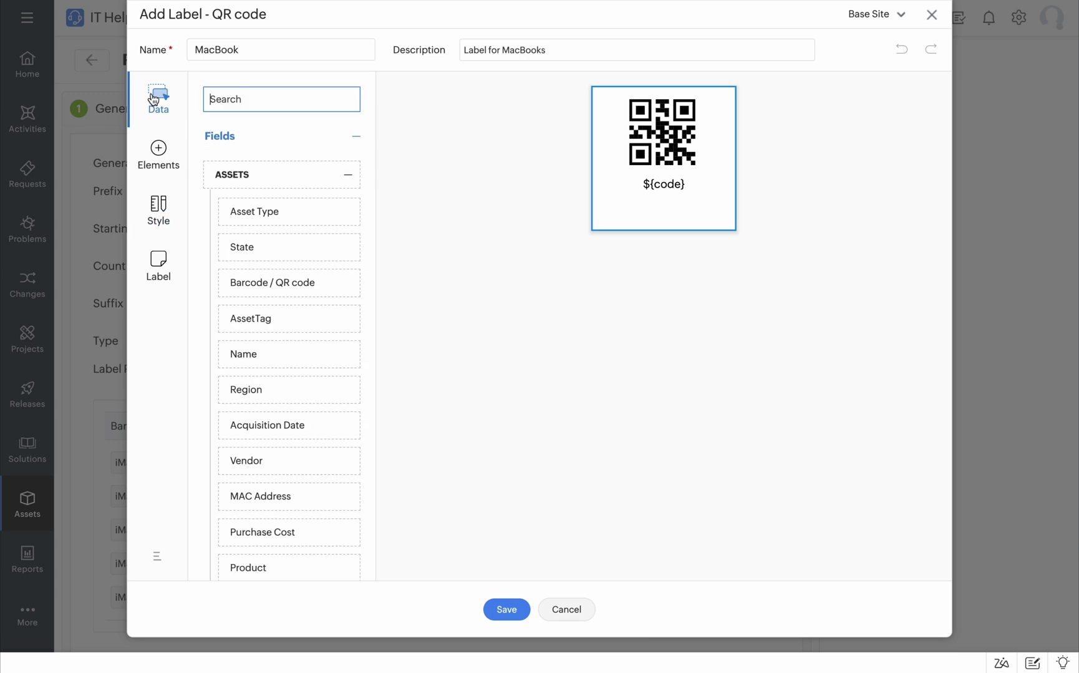
{"action": "scroll", "coordinate": [247, 238], "scroll_direction": "down", "scroll_amount": 1}
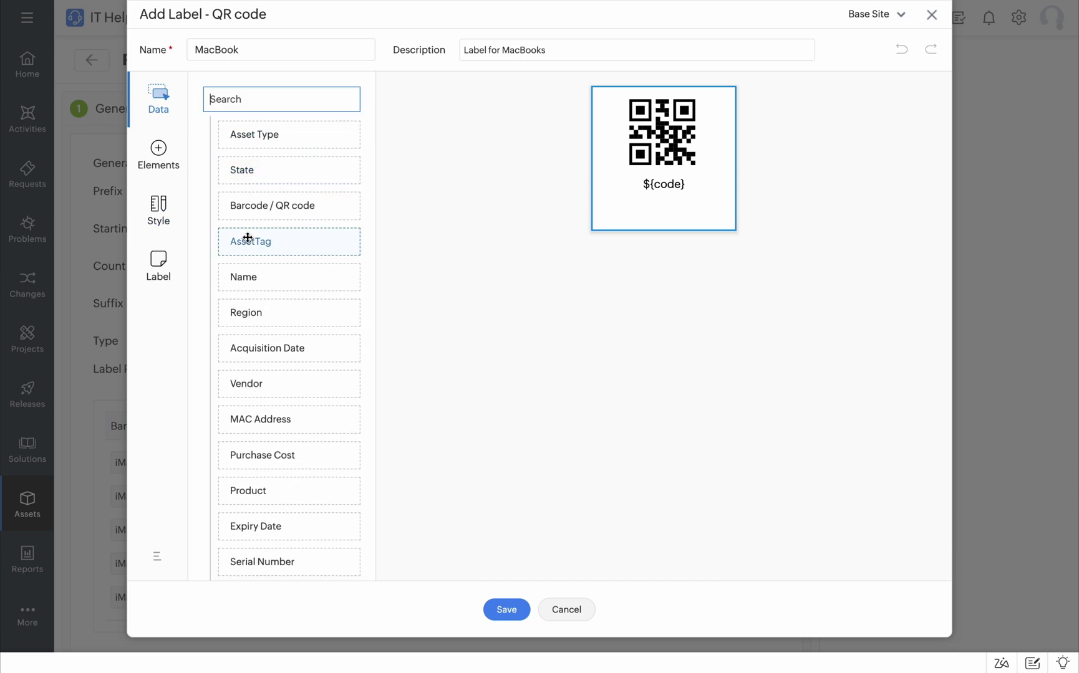
{"action": "scroll", "coordinate": [248, 238], "scroll_direction": "up", "scroll_amount": 1}
{"action": "scroll", "coordinate": [248, 238], "scroll_direction": "down", "scroll_amount": 8}
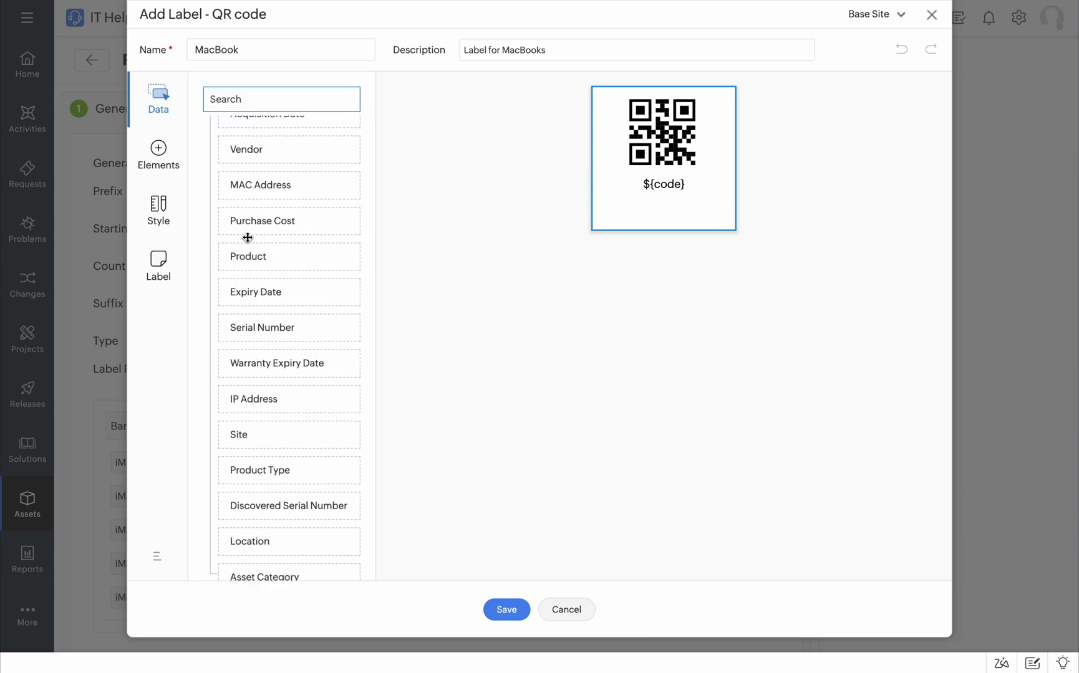
{"action": "scroll", "coordinate": [247, 240], "scroll_direction": "down", "scroll_amount": 3}
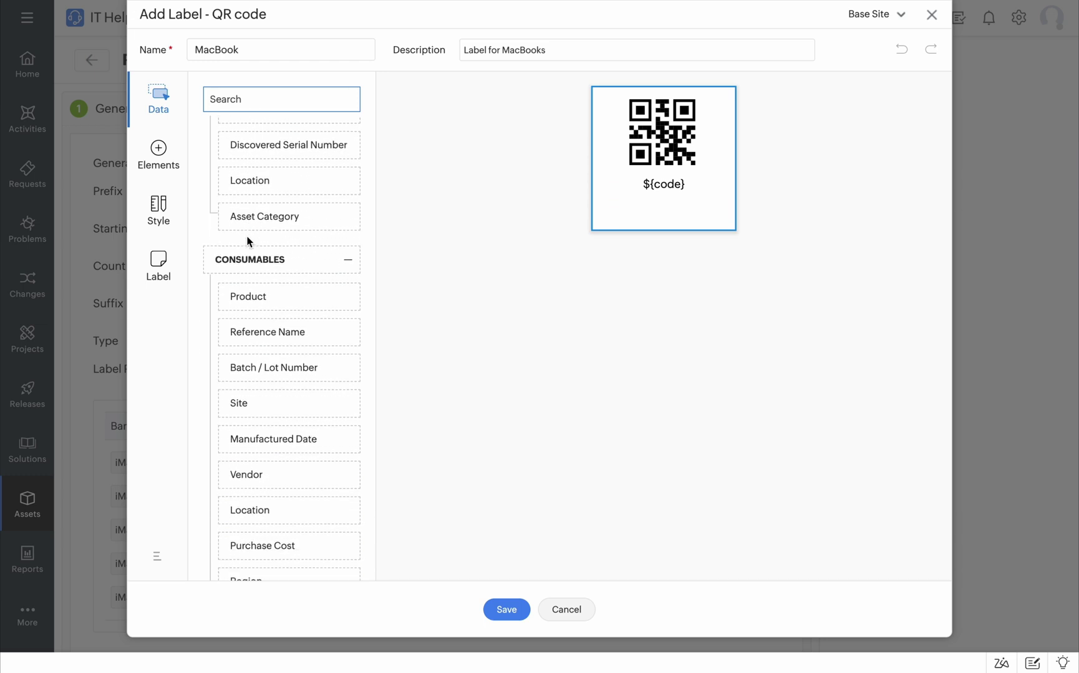
{"action": "scroll", "coordinate": [248, 237], "scroll_direction": "up", "scroll_amount": 10}
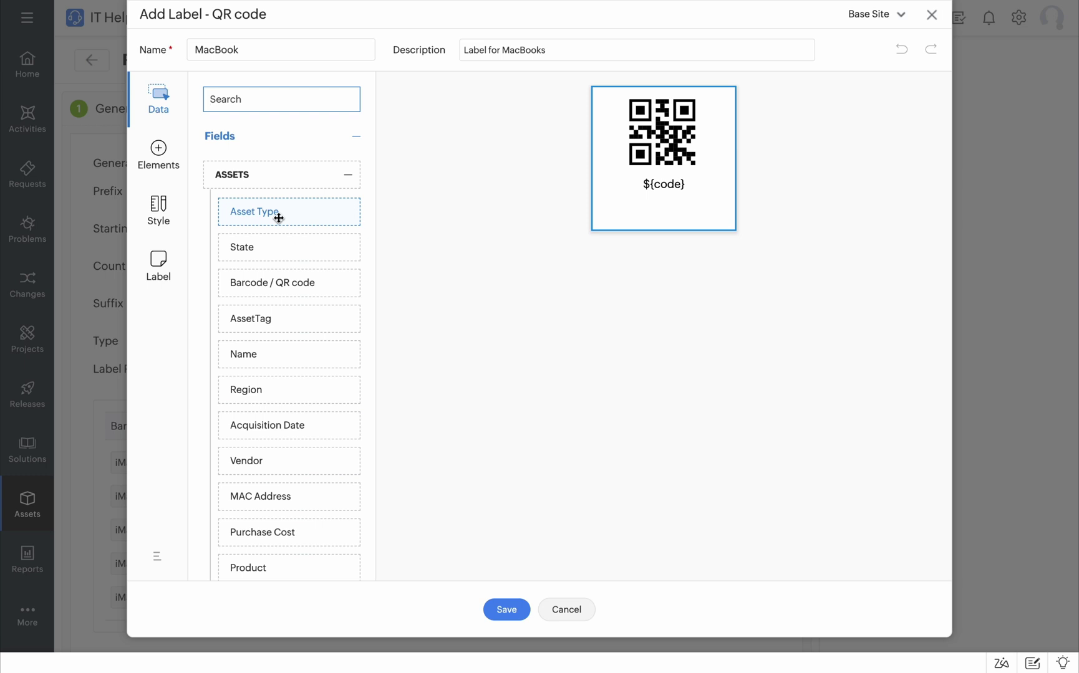
{"action": "left_click_drag", "start_coordinate": [278, 218], "coordinate": [630, 201]}
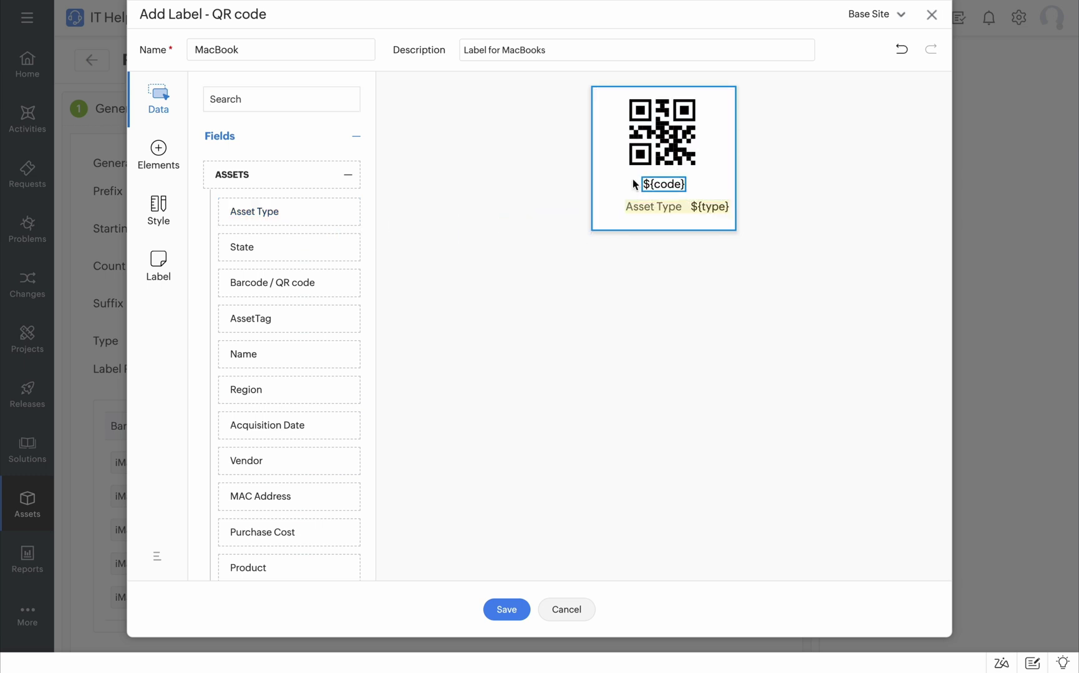
Look through the field's insert options without adding anything, then view the Style settings
{"action": "right_click", "coordinate": [607, 210]}
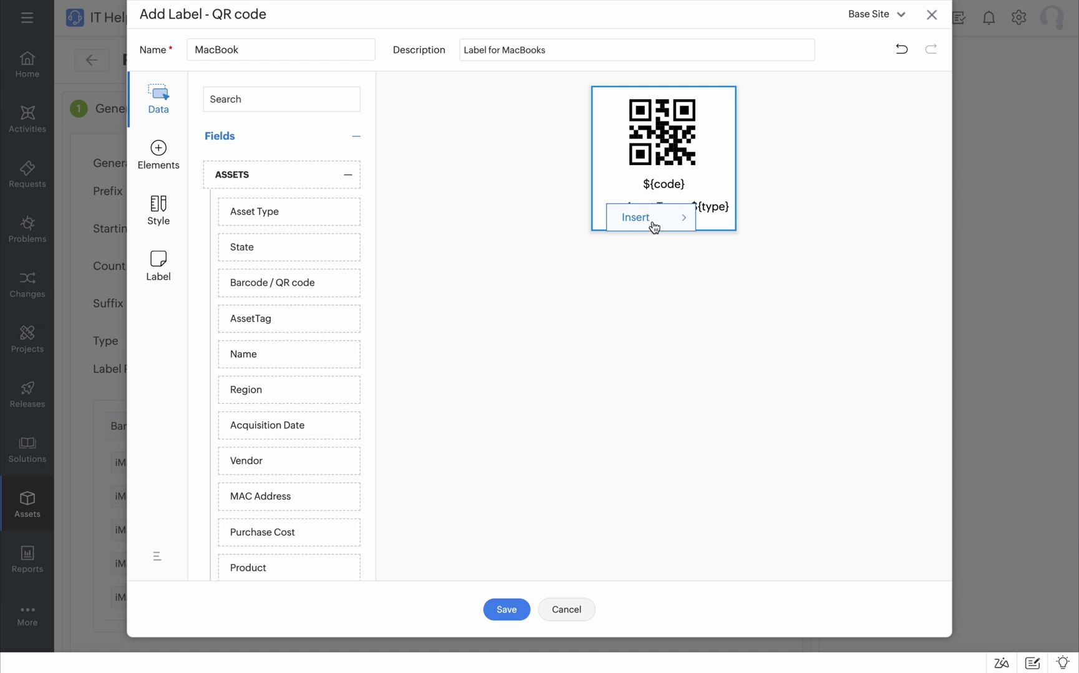
{"action": "mouse_move", "coordinate": [650, 225]}
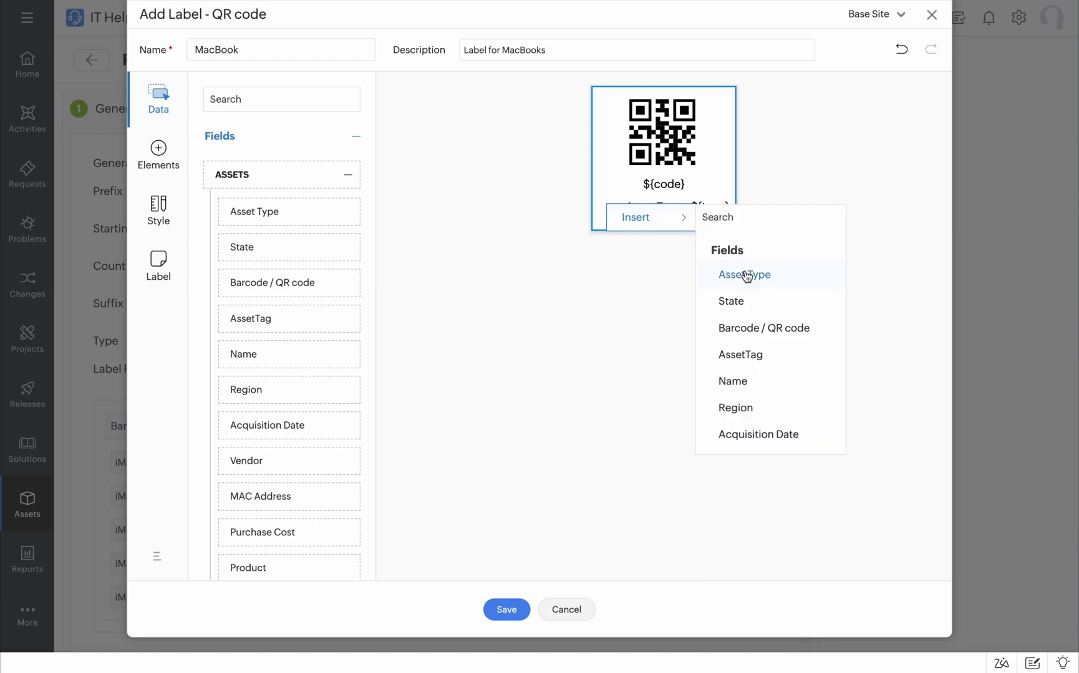
{"action": "scroll", "coordinate": [746, 277], "scroll_direction": "down", "scroll_amount": 2}
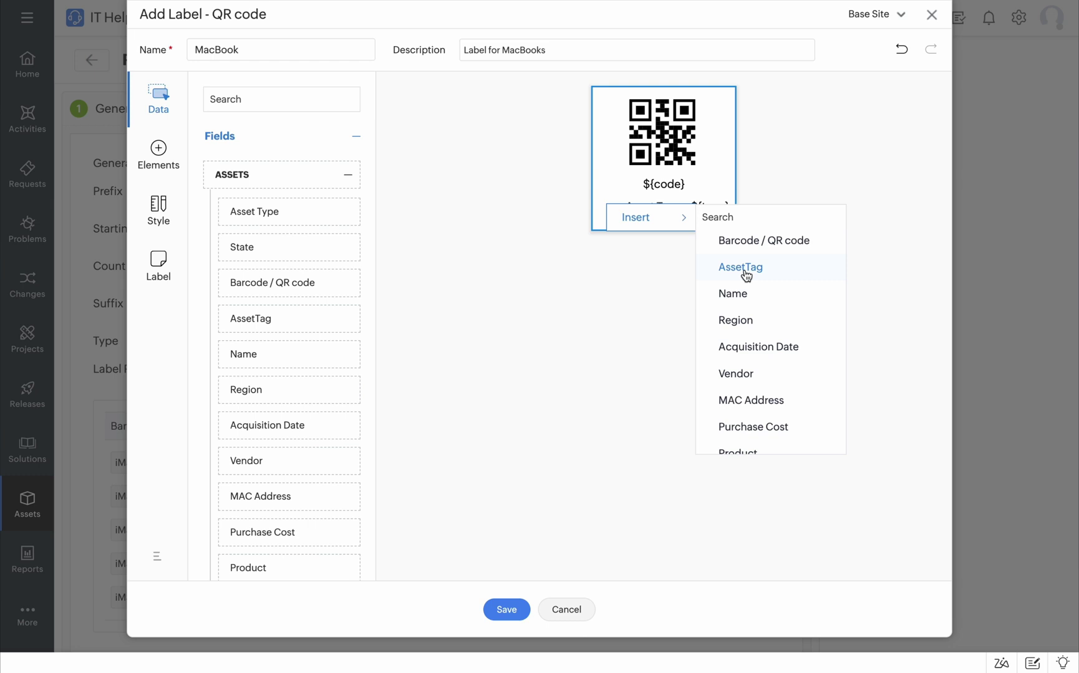
{"action": "scroll", "coordinate": [746, 276], "scroll_direction": "down", "scroll_amount": 4}
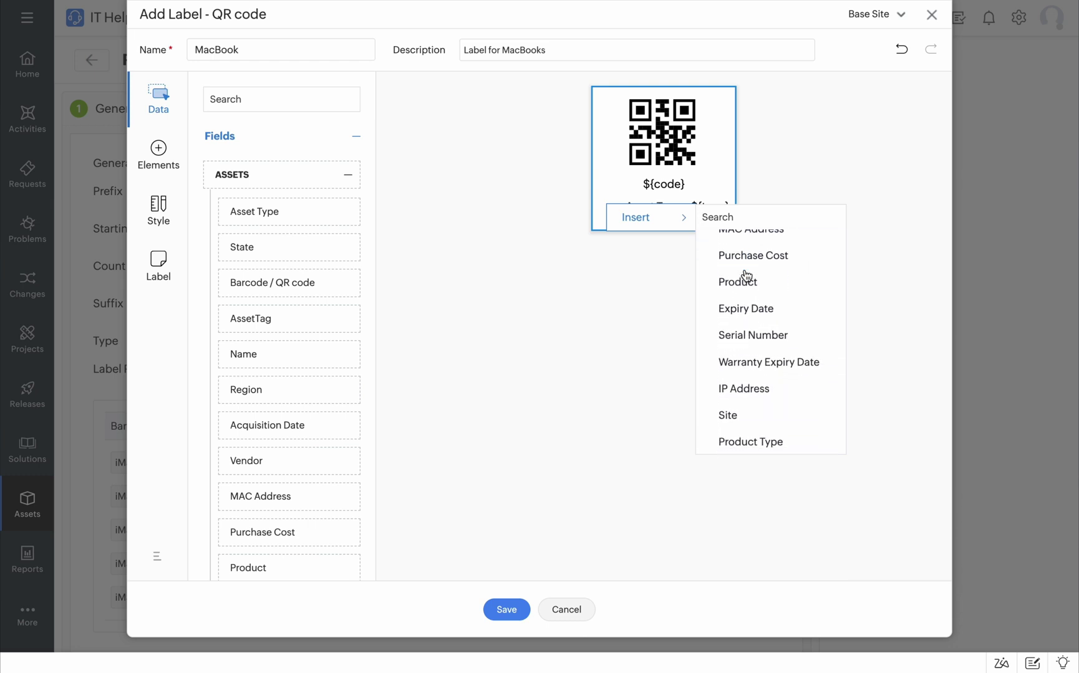
{"action": "left_click", "coordinate": [653, 285]}
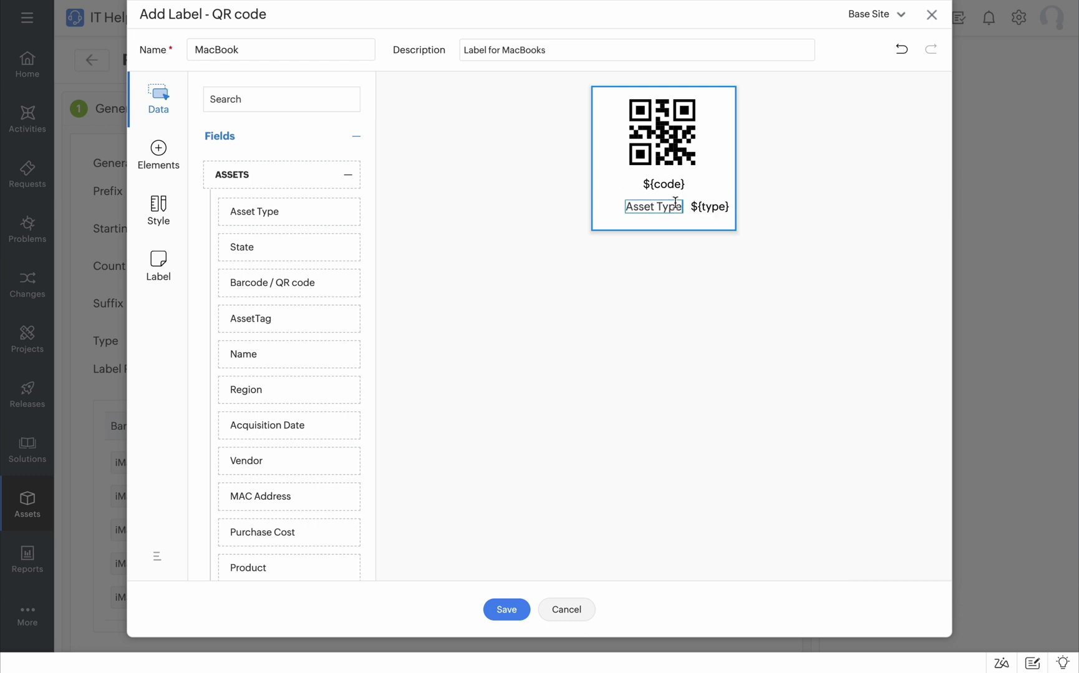
{"action": "left_click", "coordinate": [687, 212]}
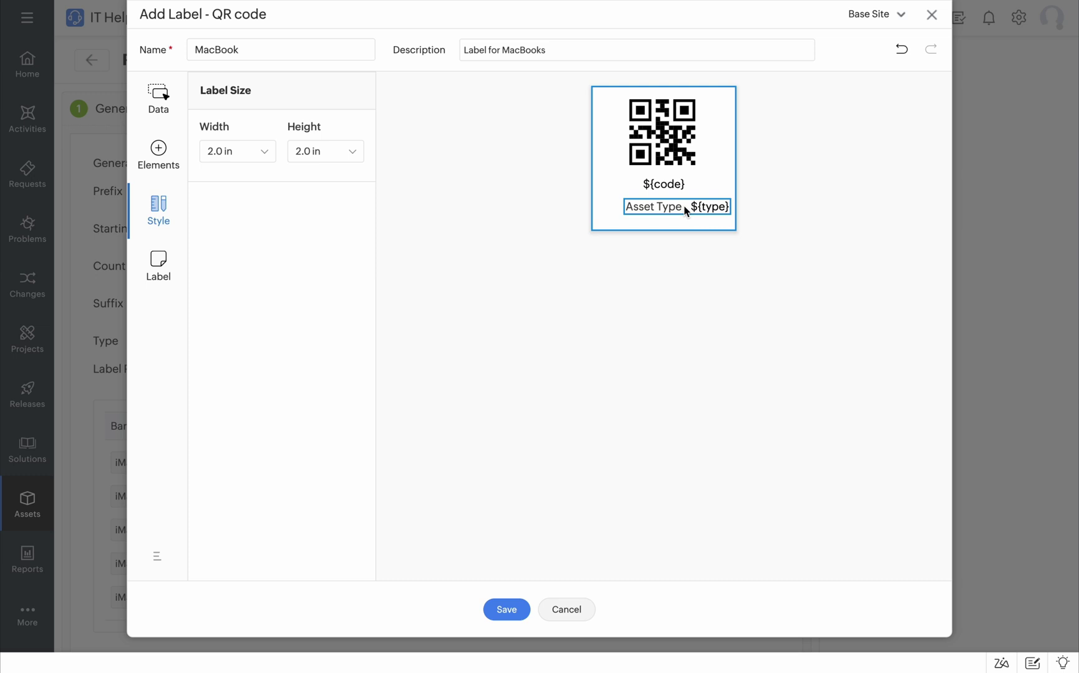
Change the Asset Type field to Serial Number and hide its caption
{"action": "right_click", "coordinate": [686, 212]}
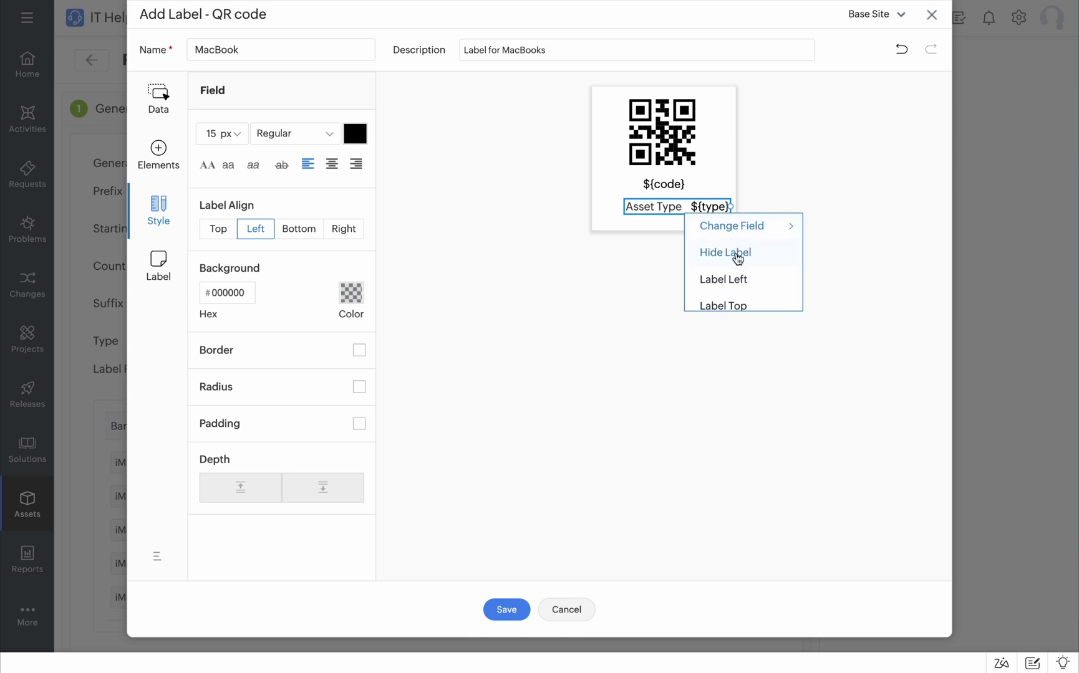
{"action": "scroll", "coordinate": [737, 256], "scroll_direction": "down", "scroll_amount": 1}
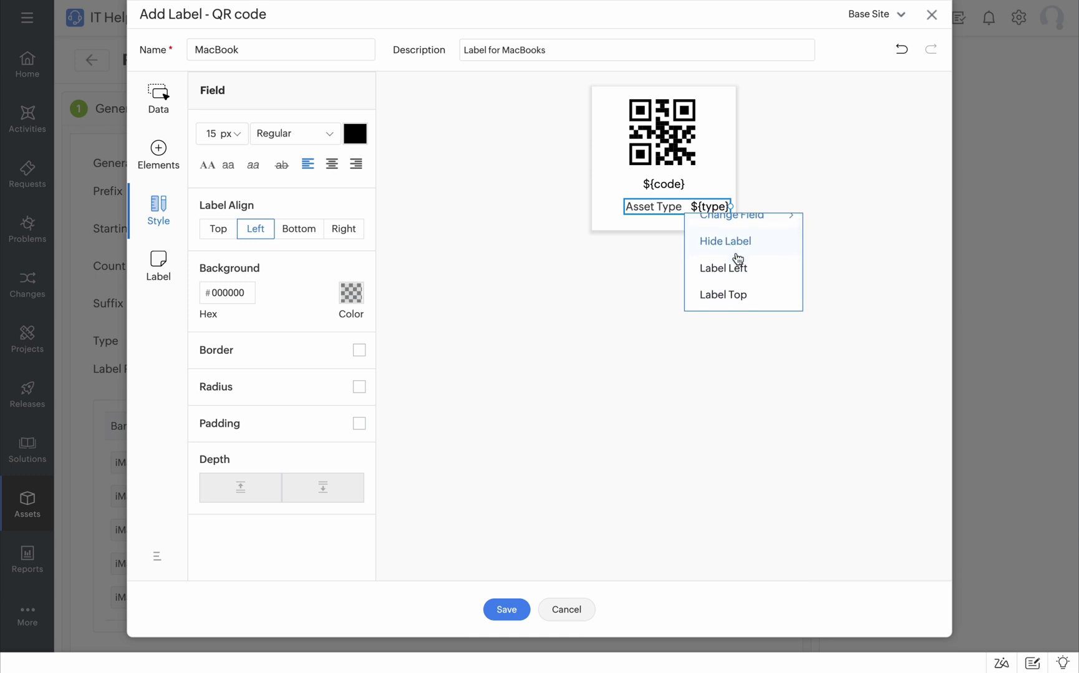
{"action": "scroll", "coordinate": [737, 259], "scroll_direction": "down", "scroll_amount": 3}
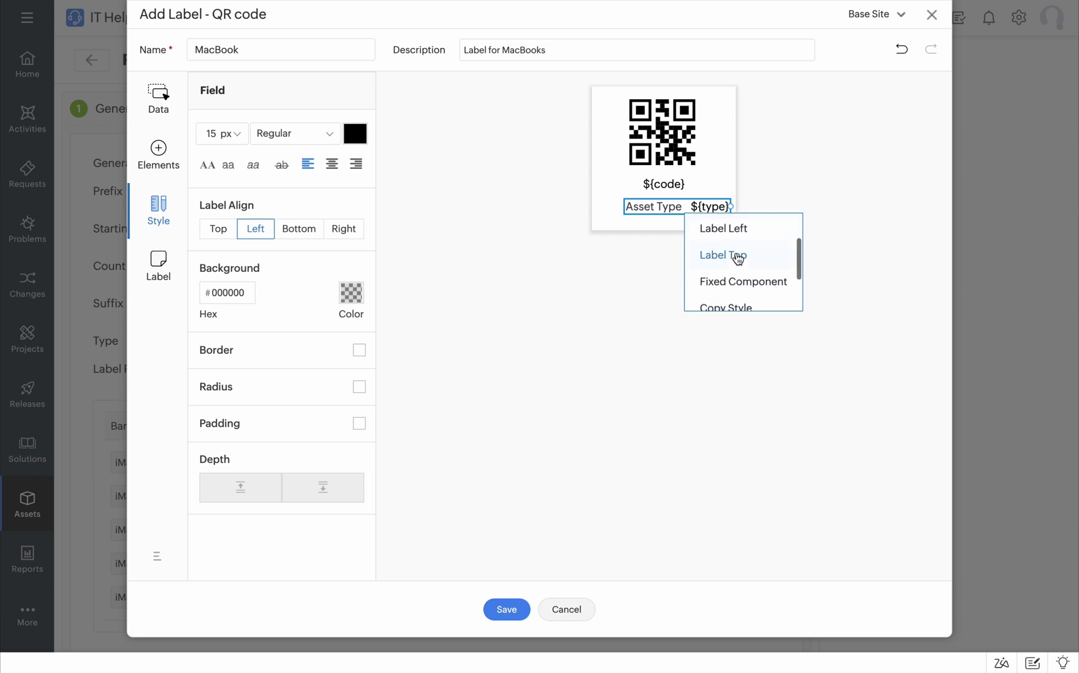
{"action": "scroll", "coordinate": [737, 259], "scroll_direction": "down", "scroll_amount": 1}
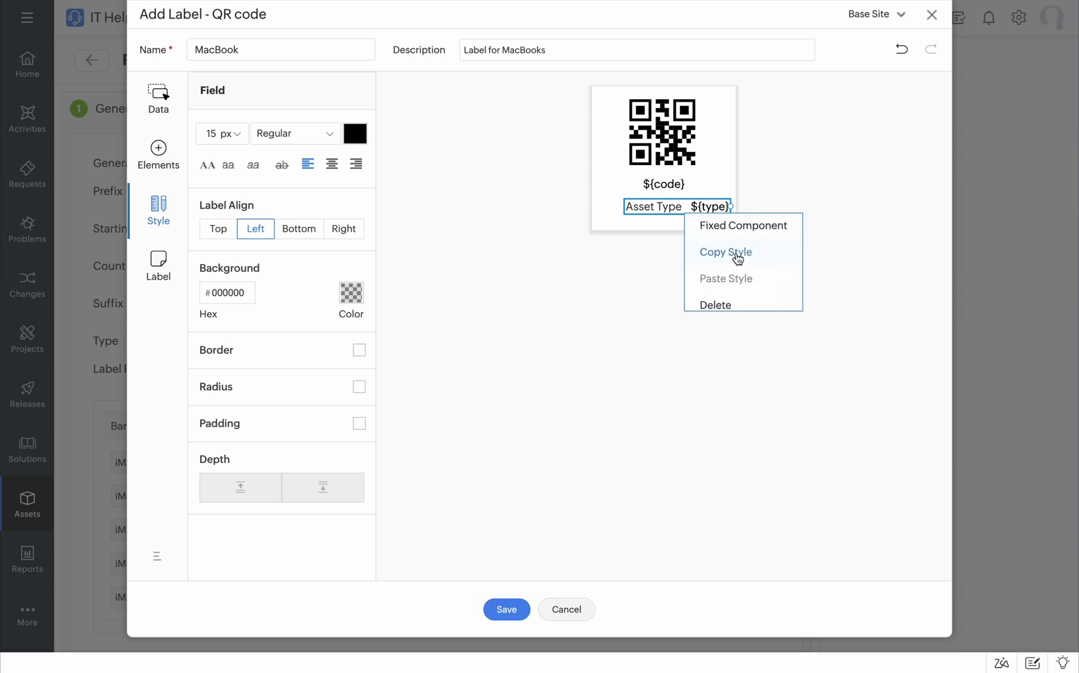
{"action": "scroll", "coordinate": [738, 259], "scroll_direction": "down", "scroll_amount": 1}
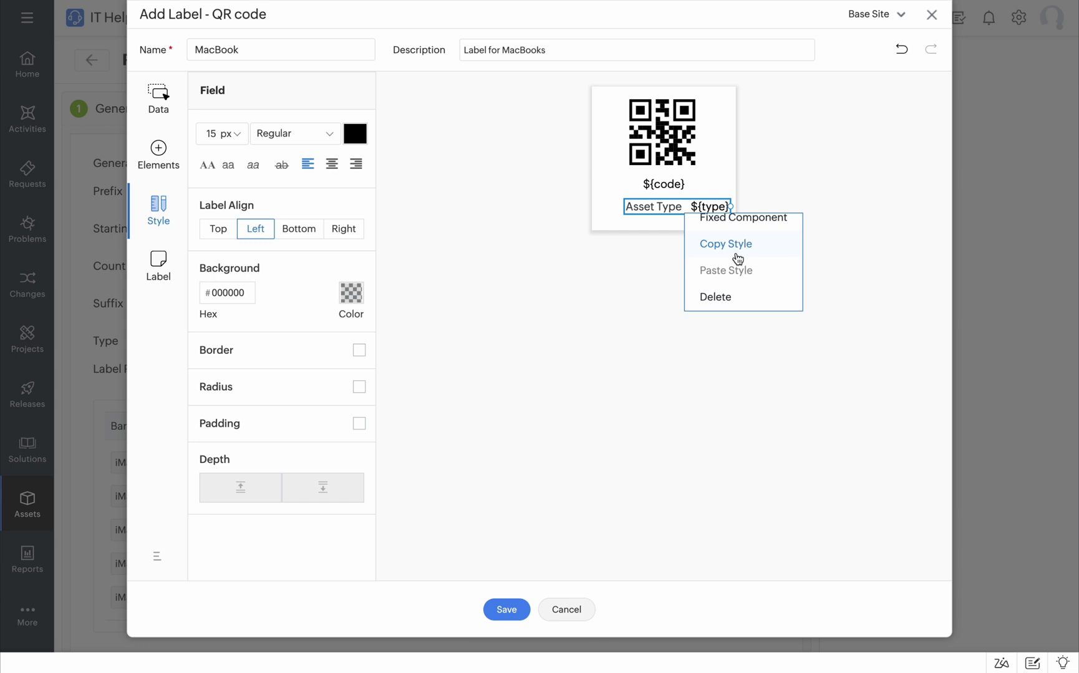
{"action": "scroll", "coordinate": [737, 259], "scroll_direction": "up", "scroll_amount": 5}
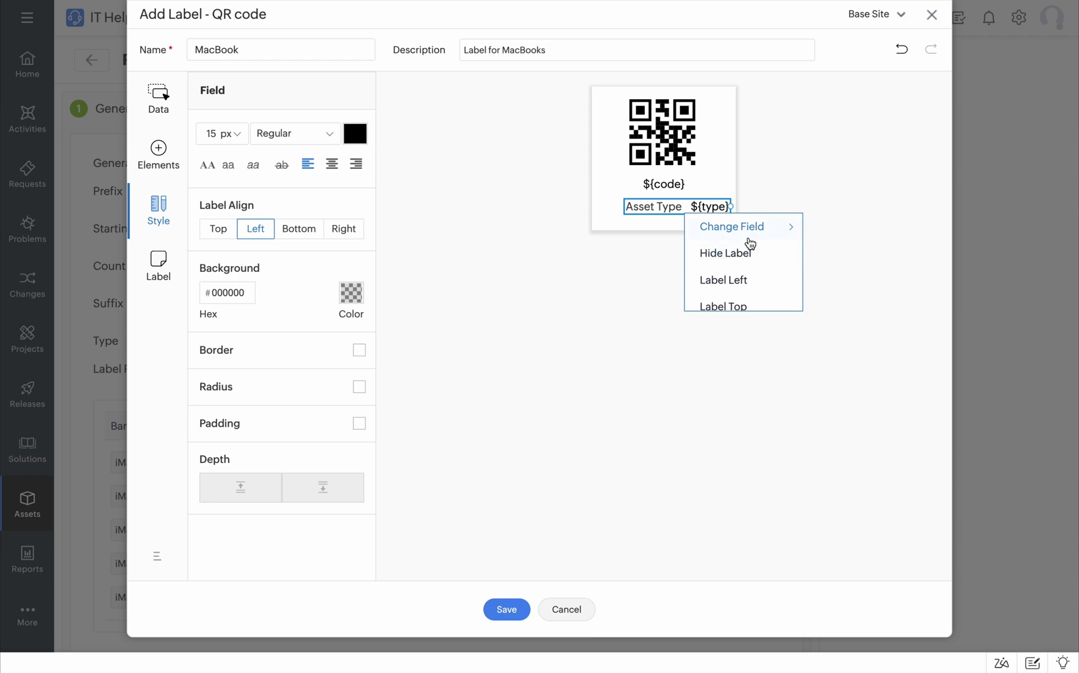
{"action": "mouse_move", "coordinate": [754, 237]}
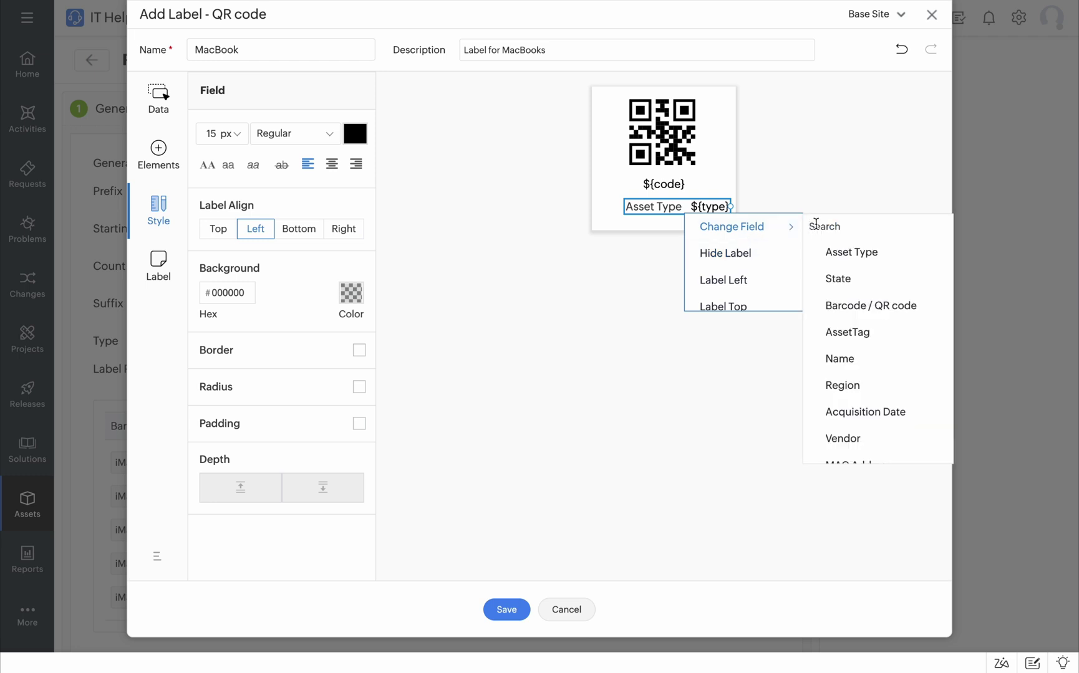
{"action": "scroll", "coordinate": [855, 320], "scroll_direction": "down", "scroll_amount": 4}
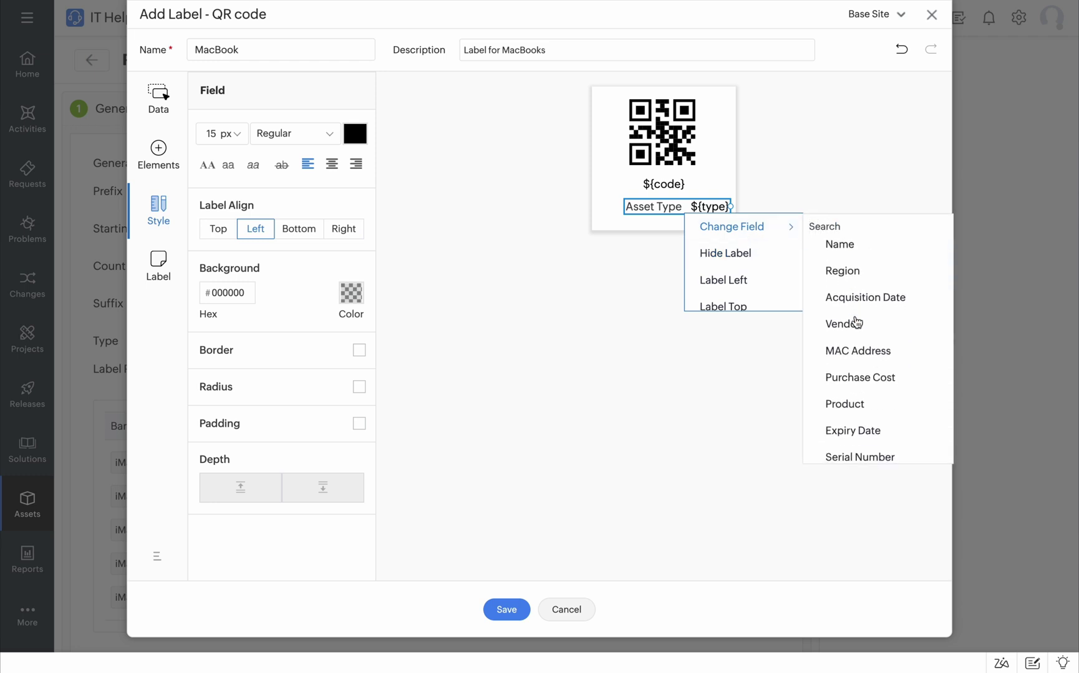
{"action": "left_click", "coordinate": [859, 362]}
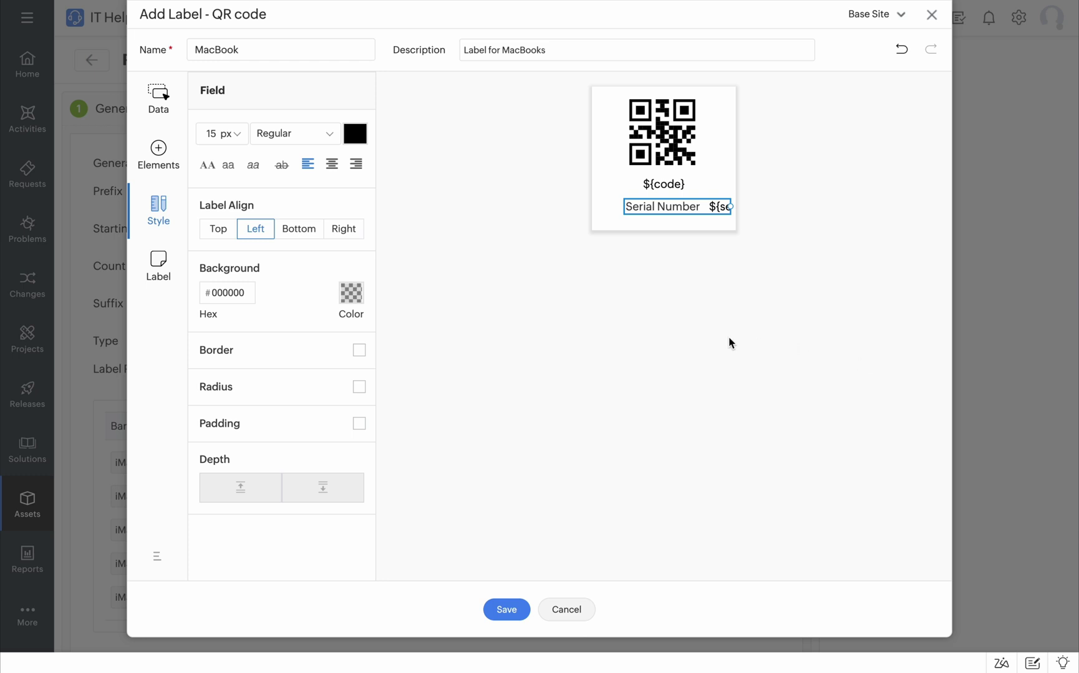
{"action": "left_click", "coordinate": [693, 208]}
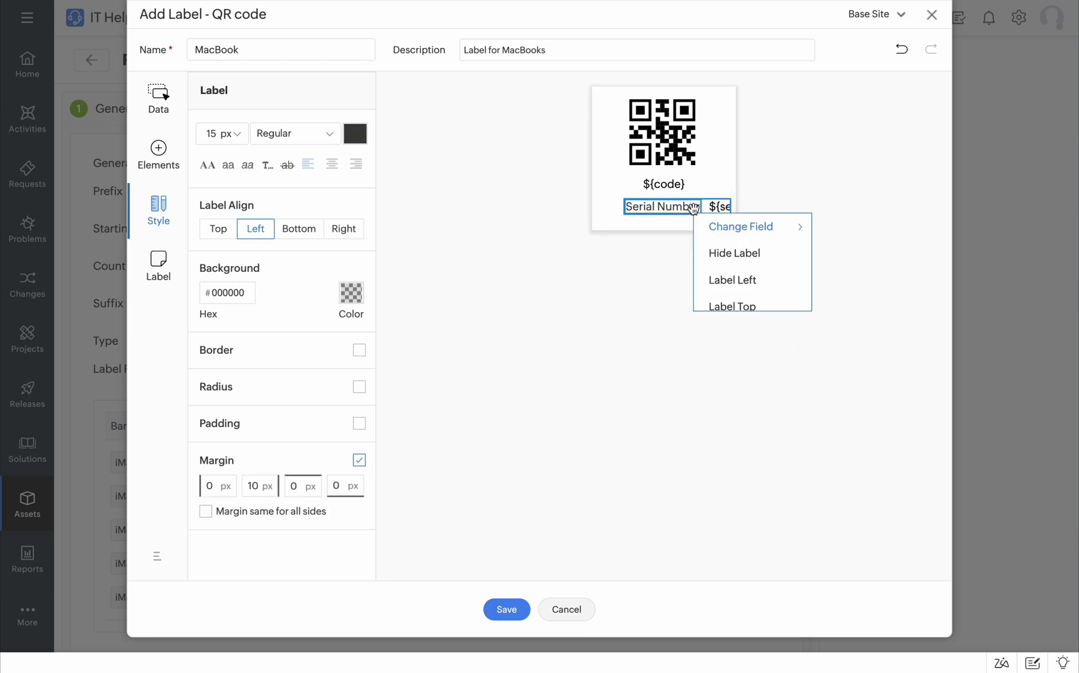
{"action": "left_click", "coordinate": [728, 252]}
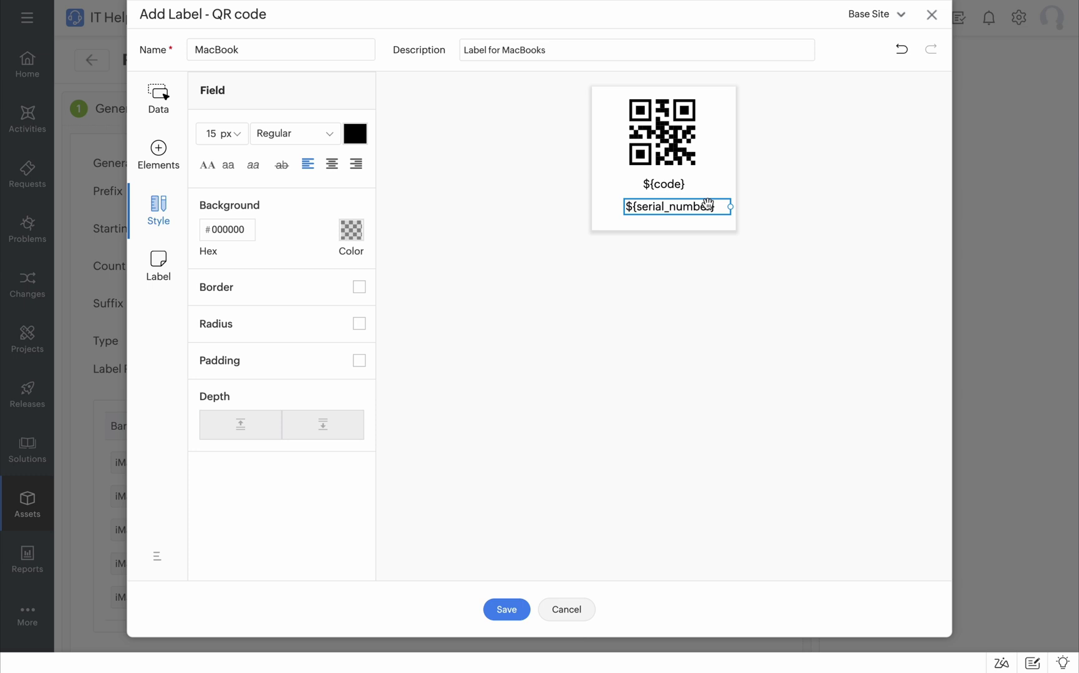
Center ${serial_number} under the code and place a Line element just below the QR code
{"action": "left_click_drag", "start_coordinate": [707, 205], "coordinate": [700, 204]}
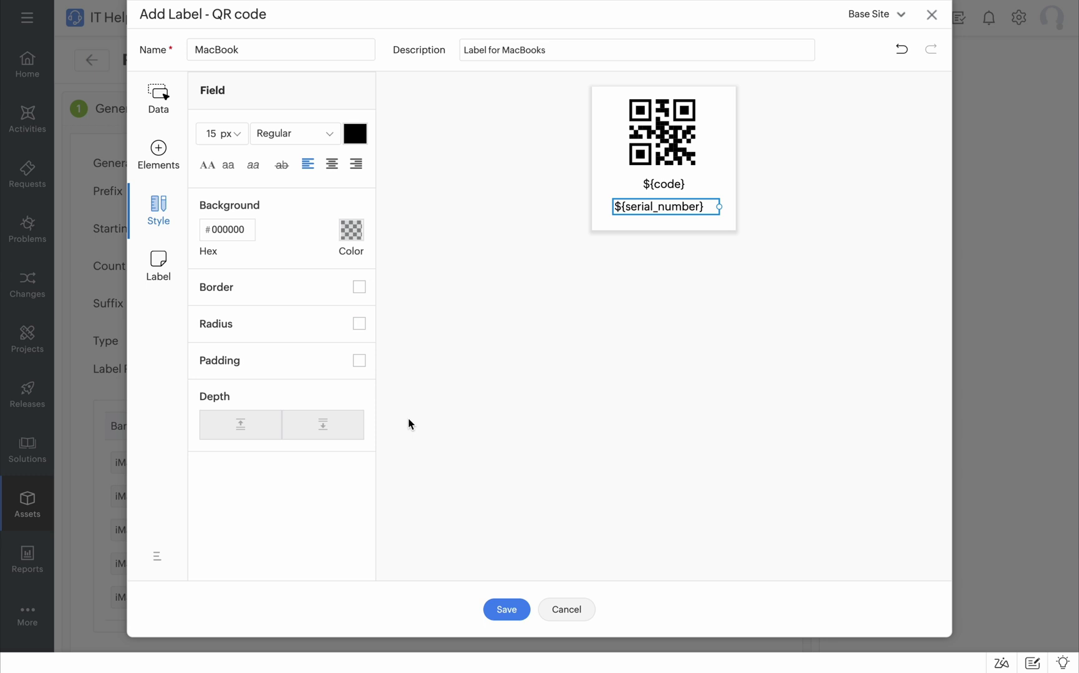
{"action": "left_click", "coordinate": [159, 159]}
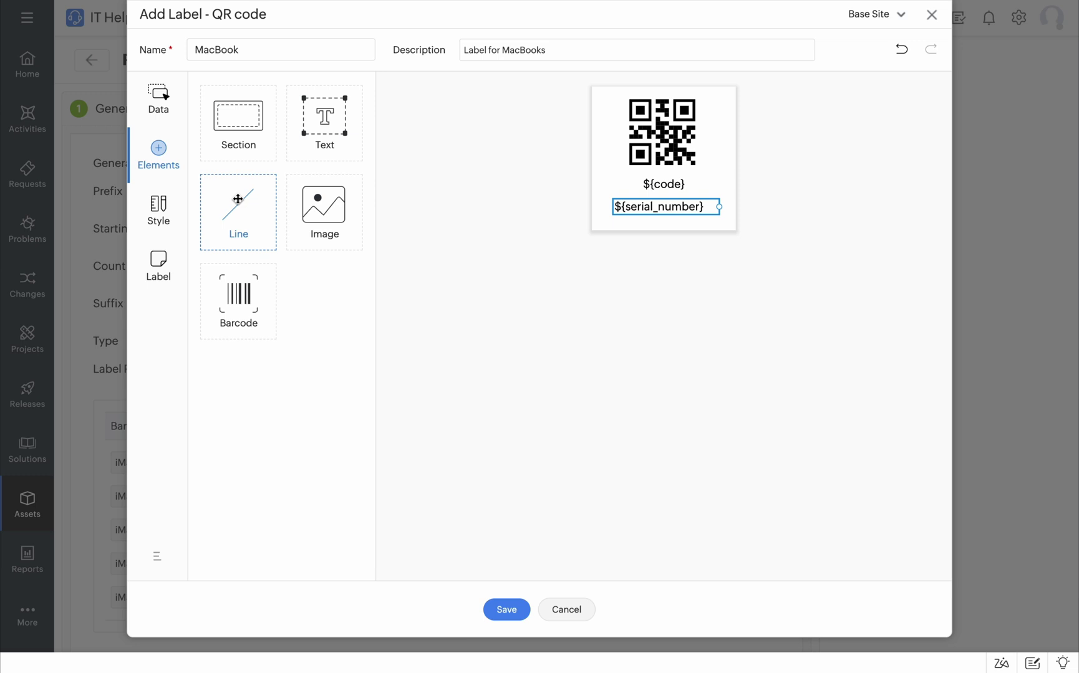
{"action": "left_click_drag", "start_coordinate": [238, 199], "coordinate": [717, 168]}
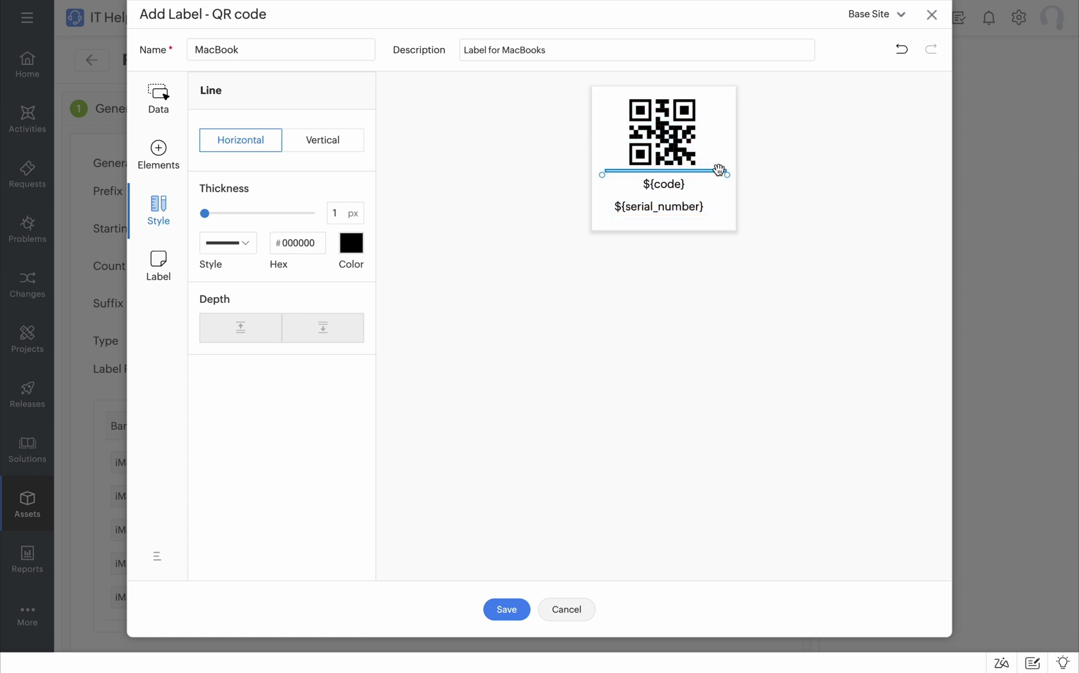